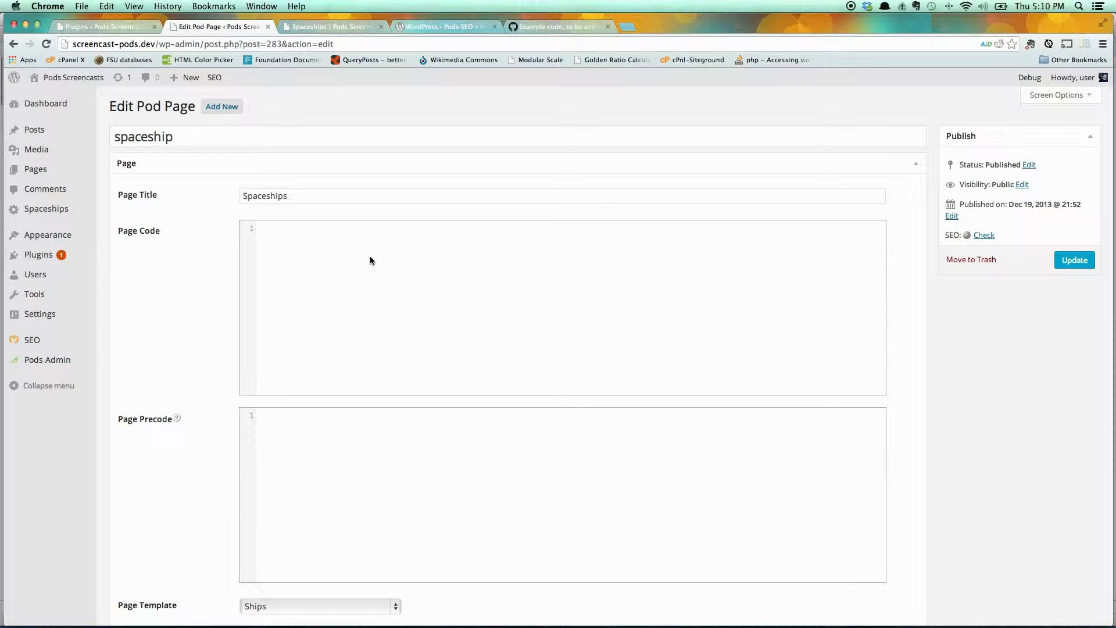
View the Pods SEO plugin page and the public Spaceships page, and return to the spaceship Pod page editor
{"action": "left_click", "coordinate": [469, 24]}
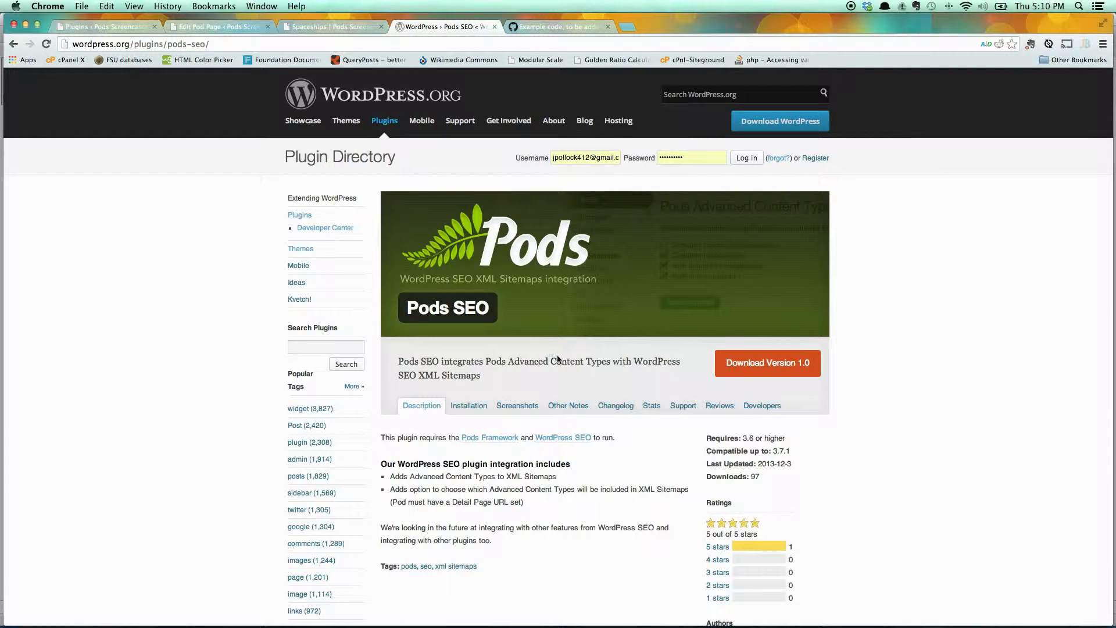
{"action": "left_click", "coordinate": [307, 25]}
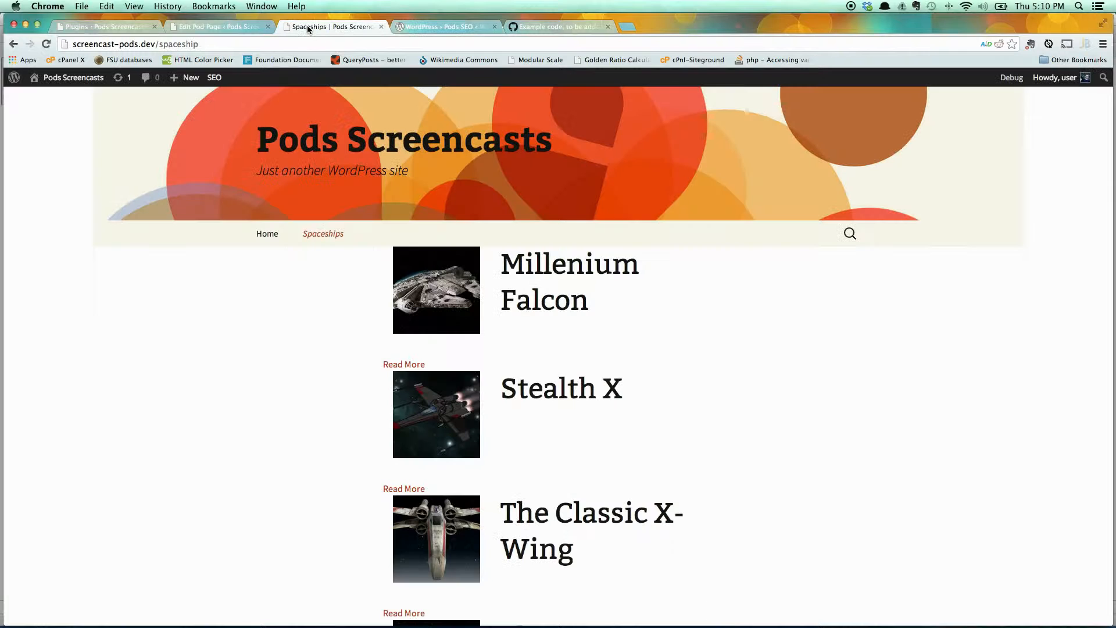
{"action": "left_click", "coordinate": [268, 26]}
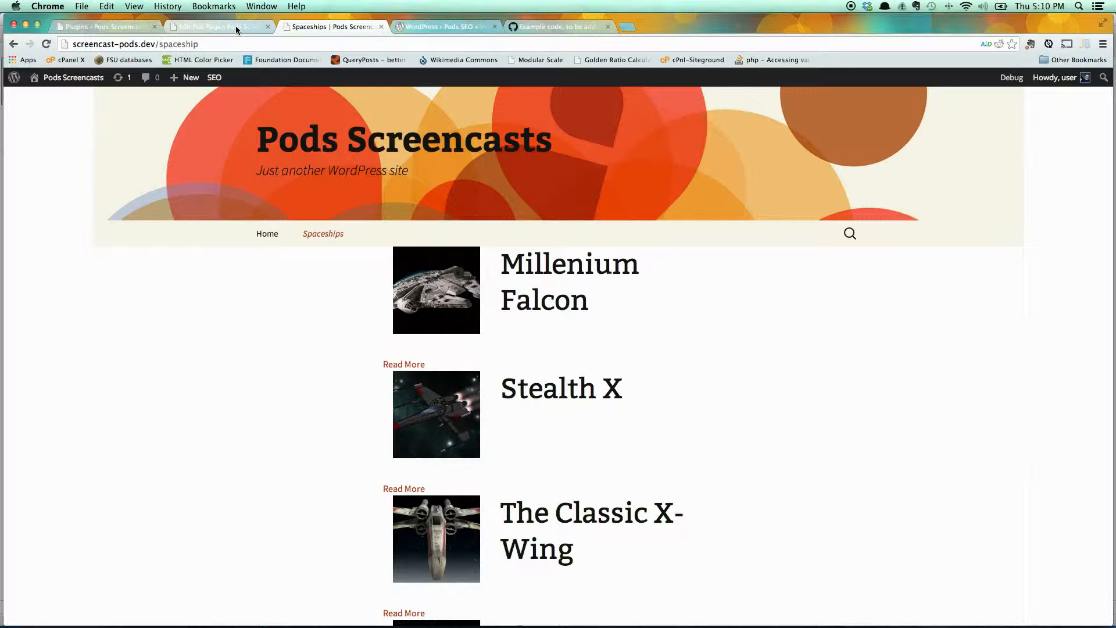
{"action": "left_click", "coordinate": [235, 25]}
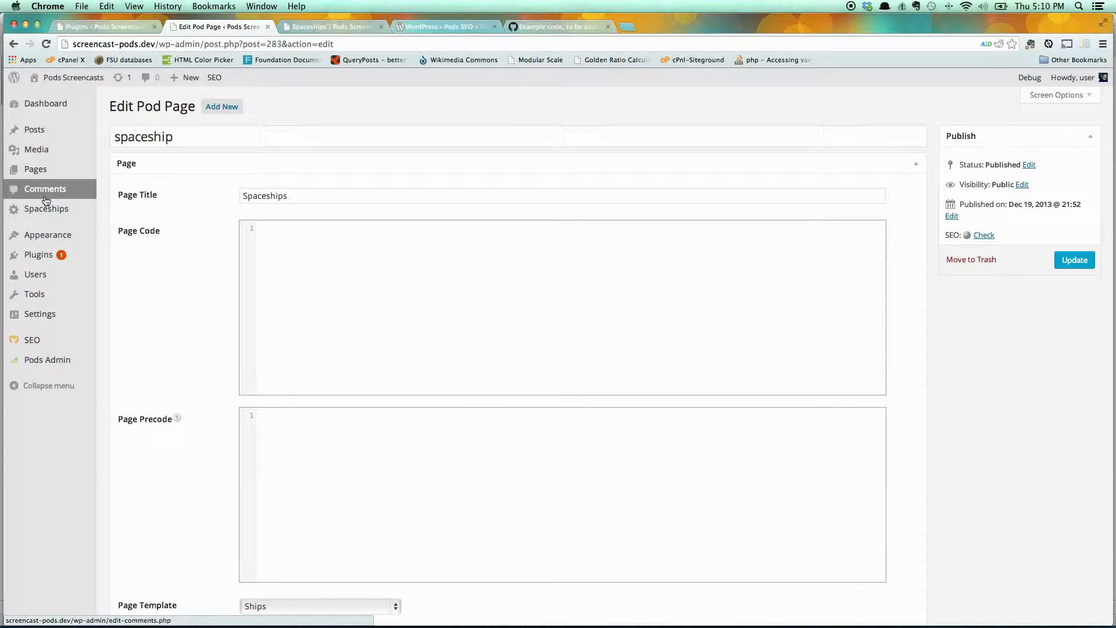
{"action": "left_click", "coordinate": [263, 418]}
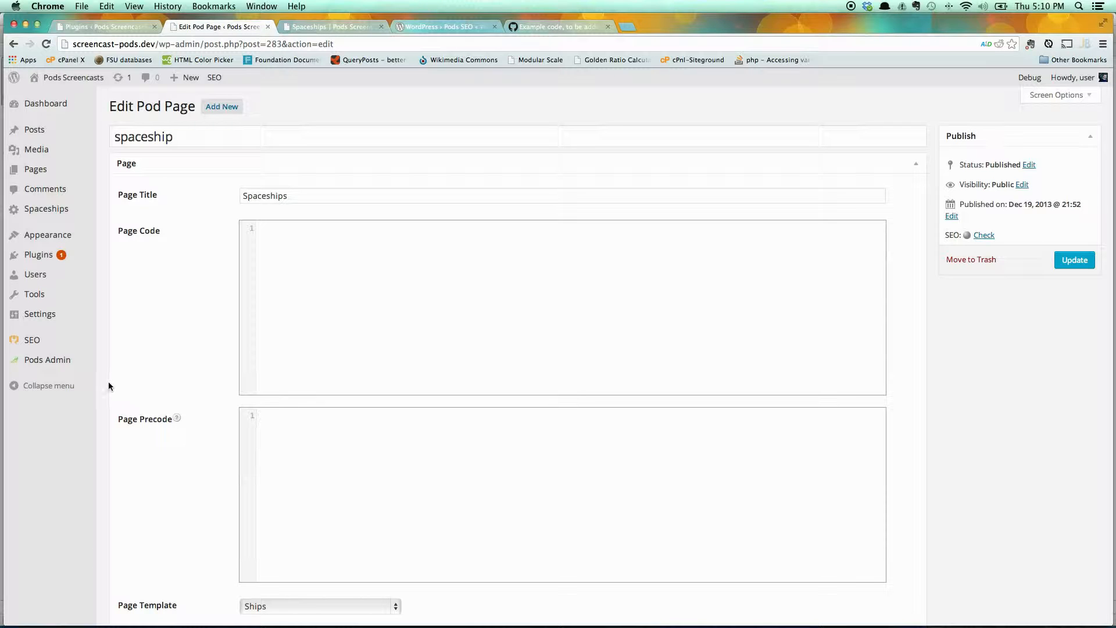
Open the SEO plugin's XML Sitemaps settings and look through the available post type and taxonomy options
{"action": "mouse_move", "coordinate": [69, 341]}
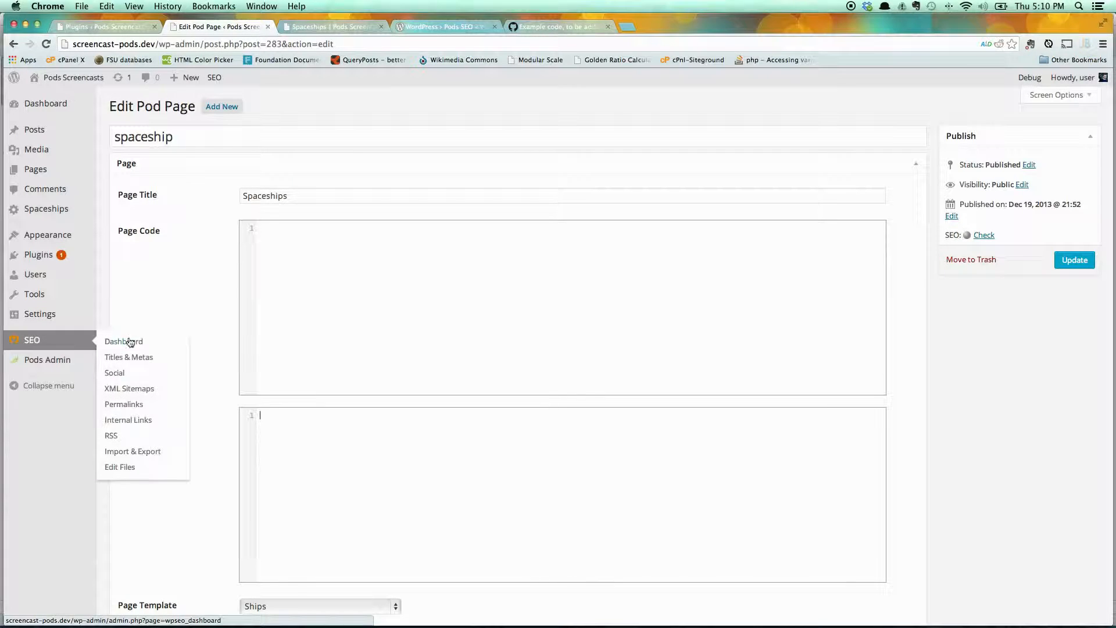
{"action": "left_click", "coordinate": [138, 391]}
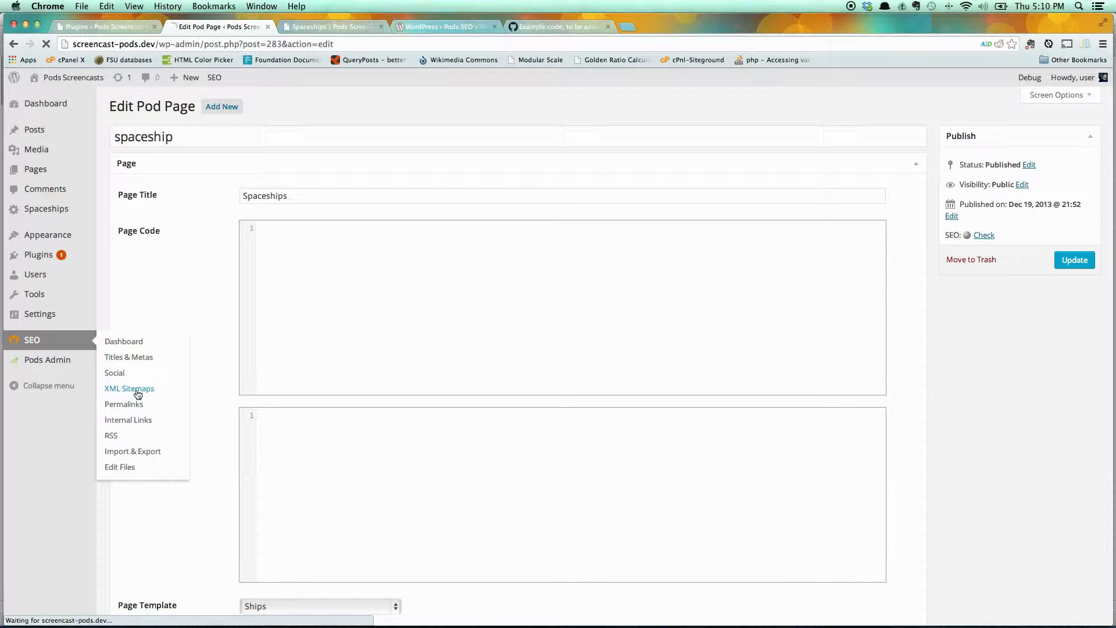
{"action": "scroll", "coordinate": [170, 384], "scroll_direction": "down", "scroll_amount": 4}
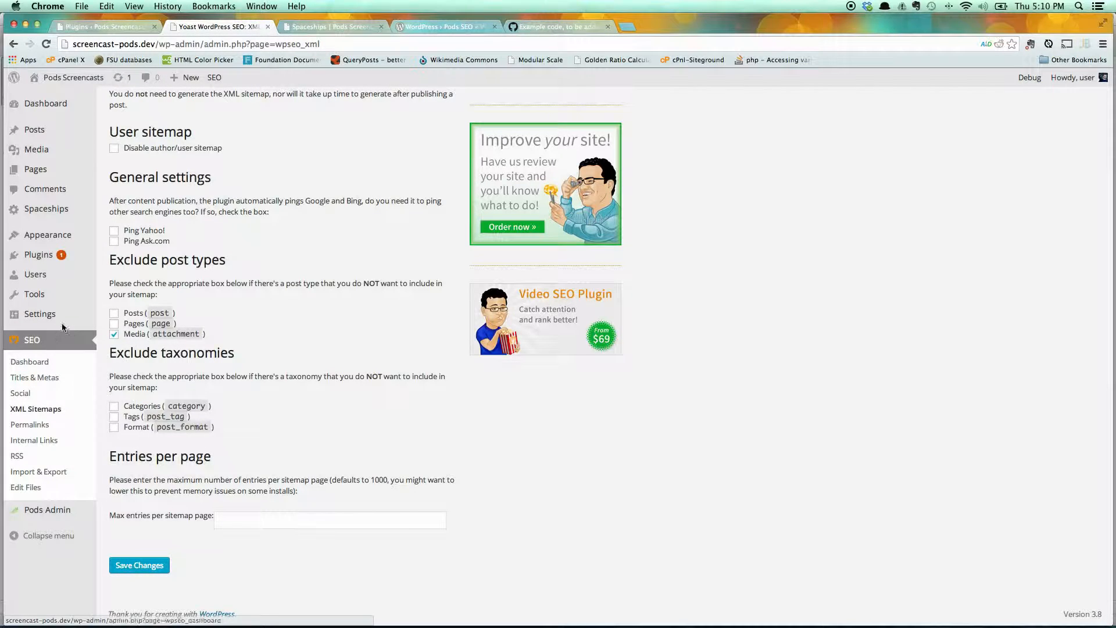
Activate the Pods SEO plugin in the list of installed plugins
{"action": "mouse_move", "coordinate": [71, 260]}
{"action": "left_click", "coordinate": [133, 258]}
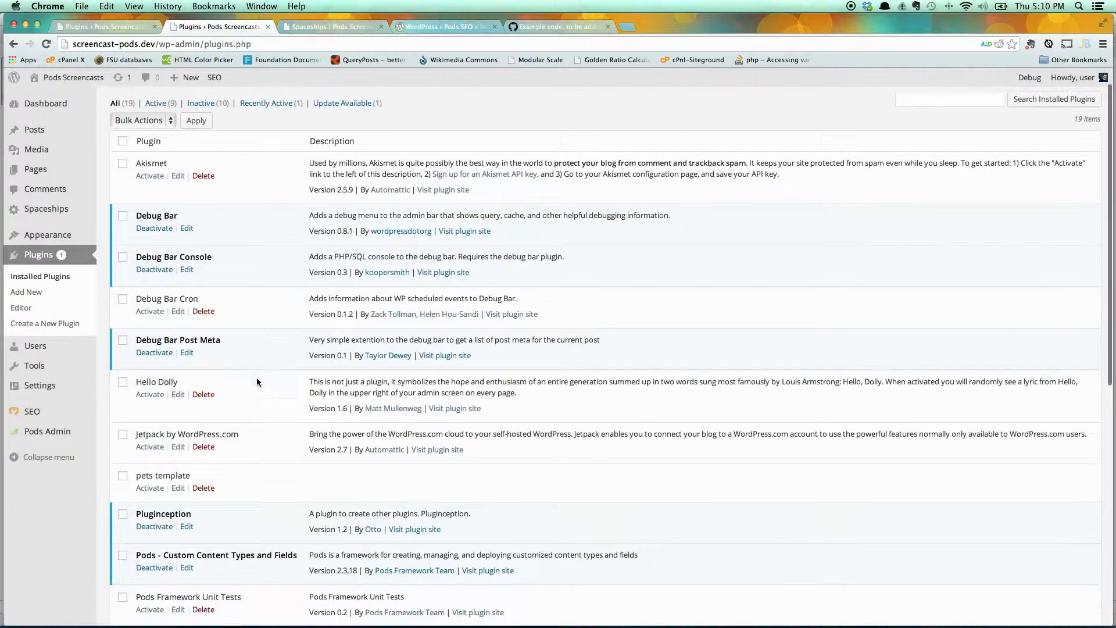
{"action": "scroll", "coordinate": [257, 380], "scroll_direction": "down", "scroll_amount": 5}
{"action": "left_click", "coordinate": [146, 465]}
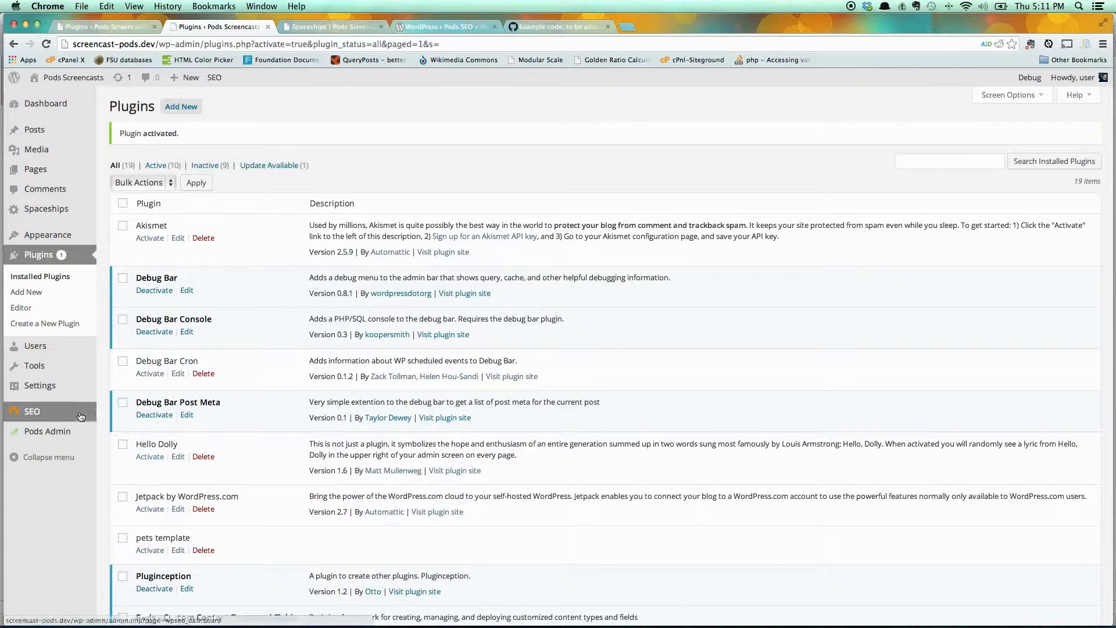
Enable sitemap generation for the Spaceships advanced content type in the XML Sitemaps settings and save the changes
{"action": "mouse_move", "coordinate": [70, 413]}
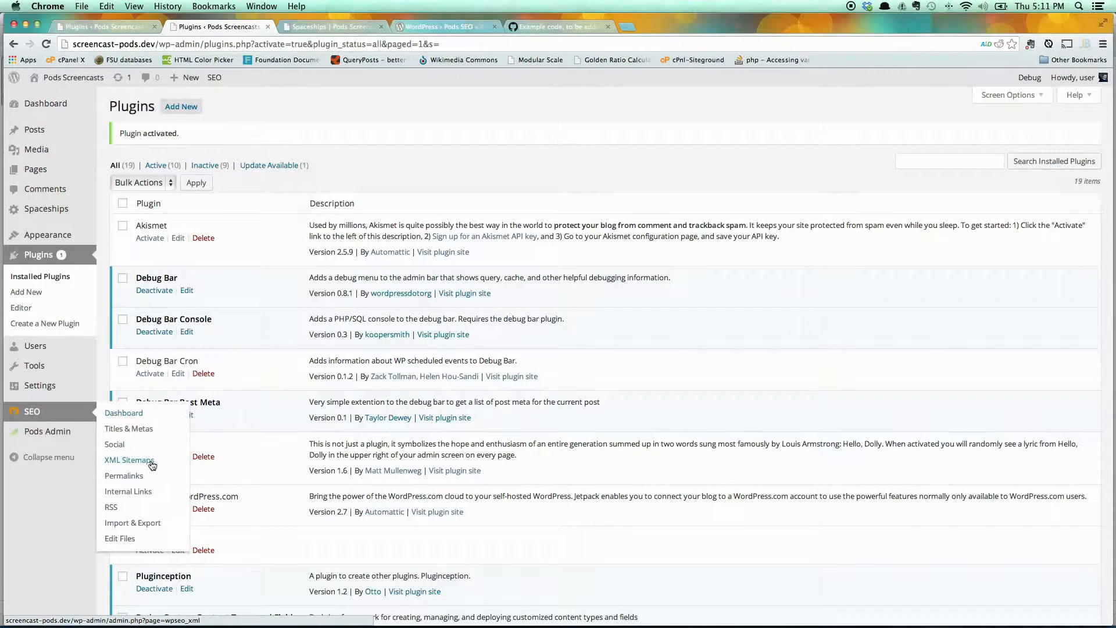
{"action": "left_click", "coordinate": [129, 460]}
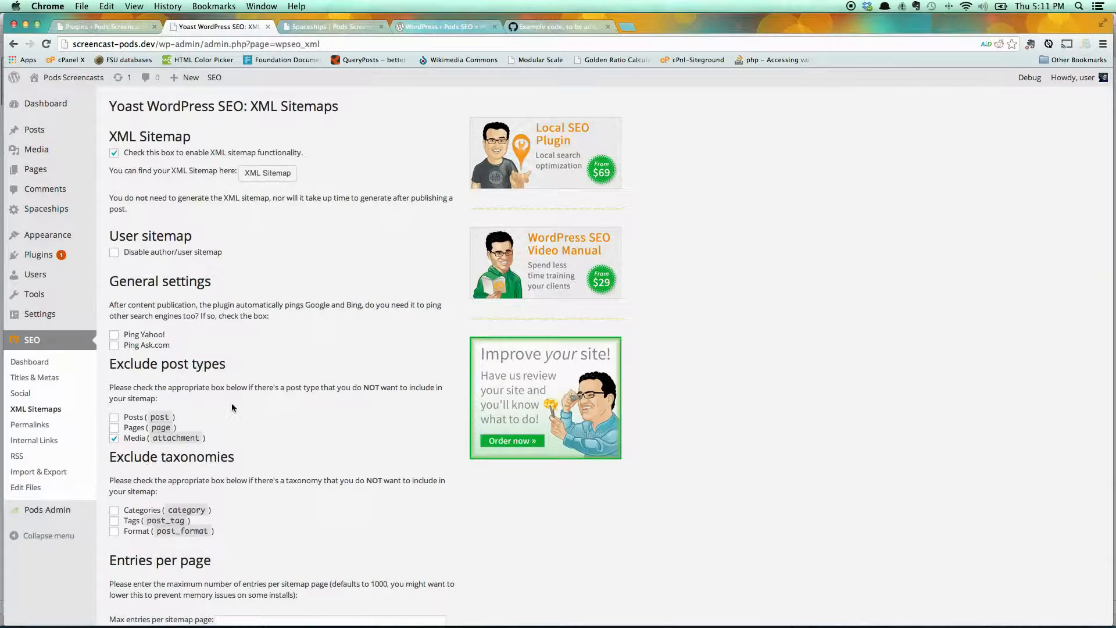
{"action": "scroll", "coordinate": [228, 320], "scroll_direction": "down", "scroll_amount": 5}
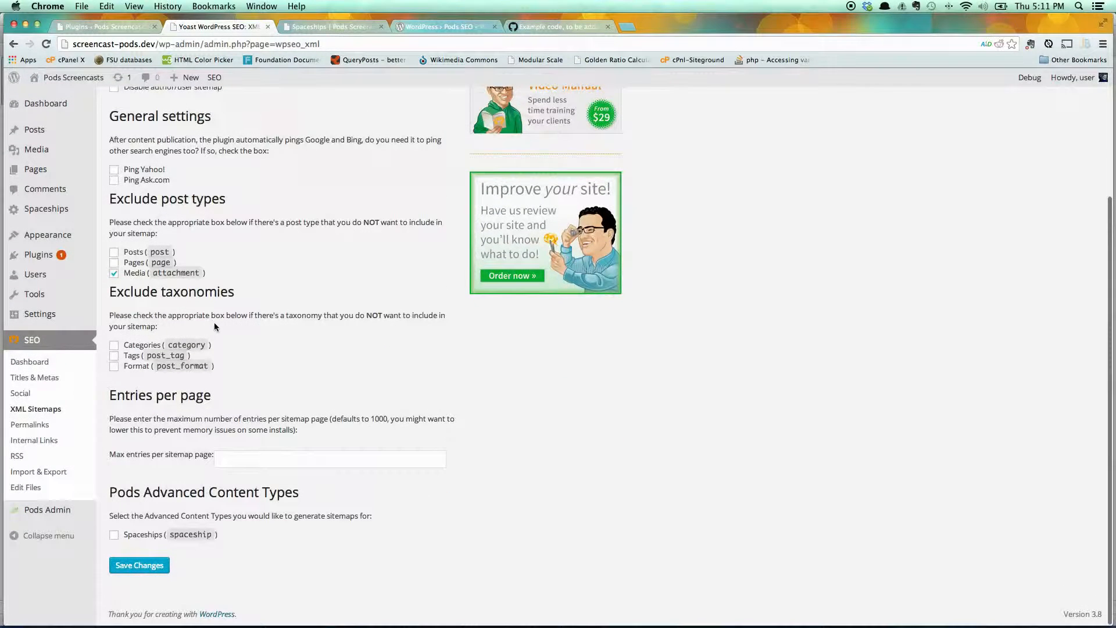
{"action": "left_click", "coordinate": [114, 535]}
{"action": "left_click", "coordinate": [134, 564]}
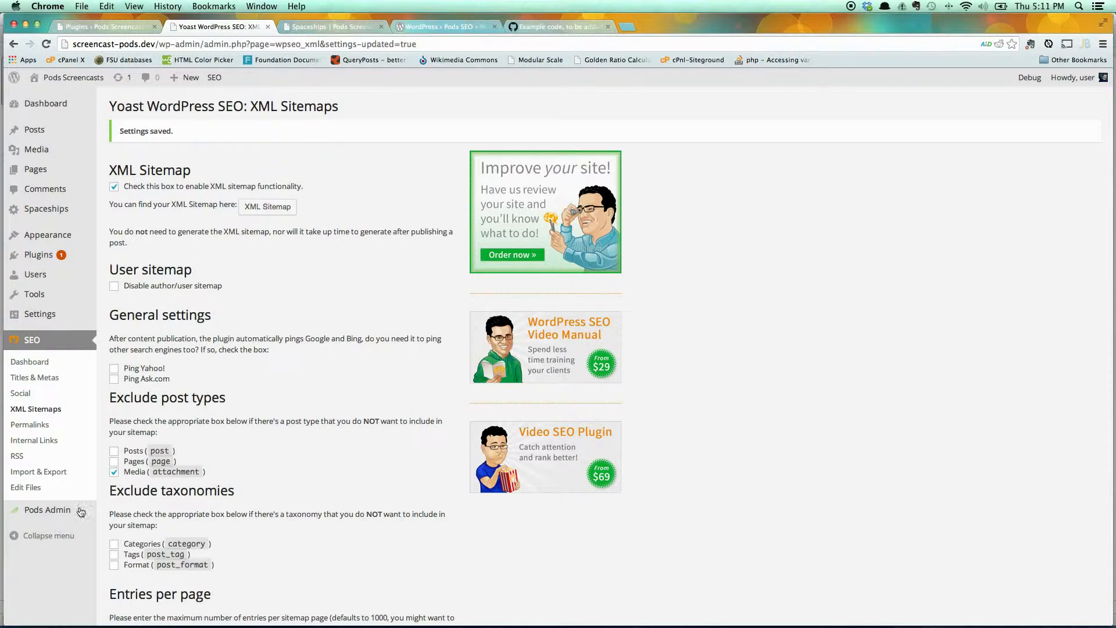
Open the "spaceship" Pod page for editing from the list of Pod pages
{"action": "mouse_move", "coordinate": [79, 511]}
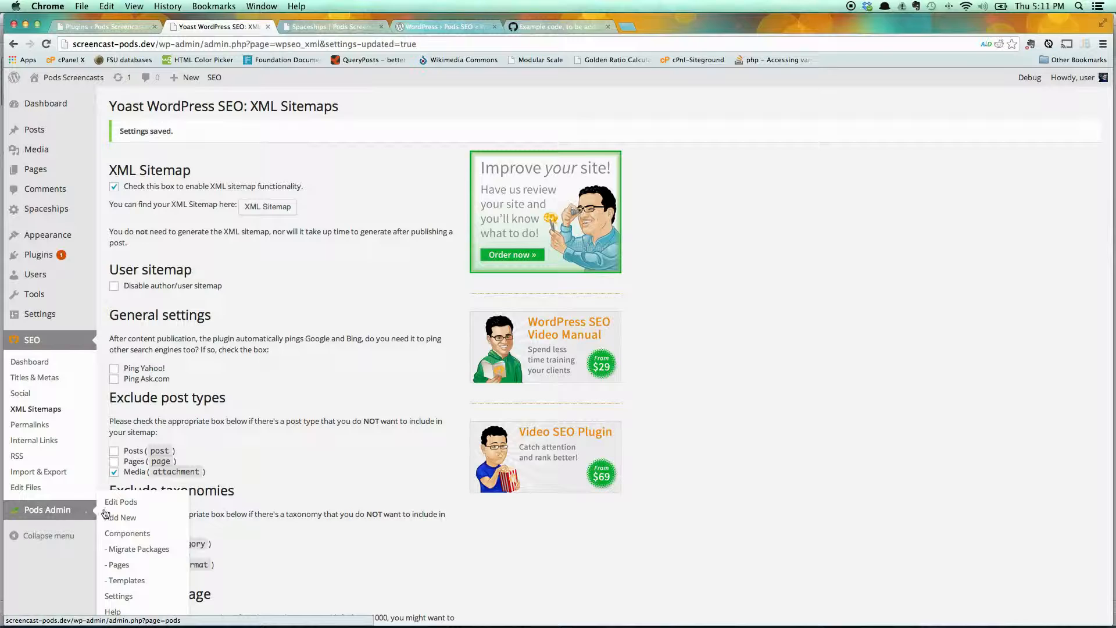
{"action": "left_click", "coordinate": [120, 565]}
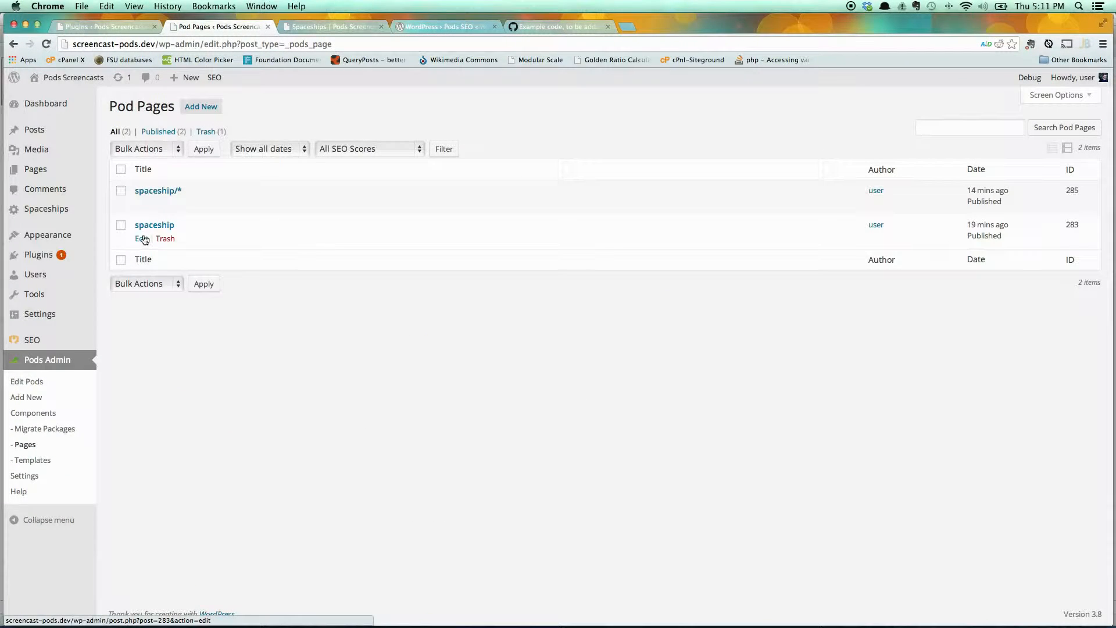
{"action": "left_click", "coordinate": [142, 239]}
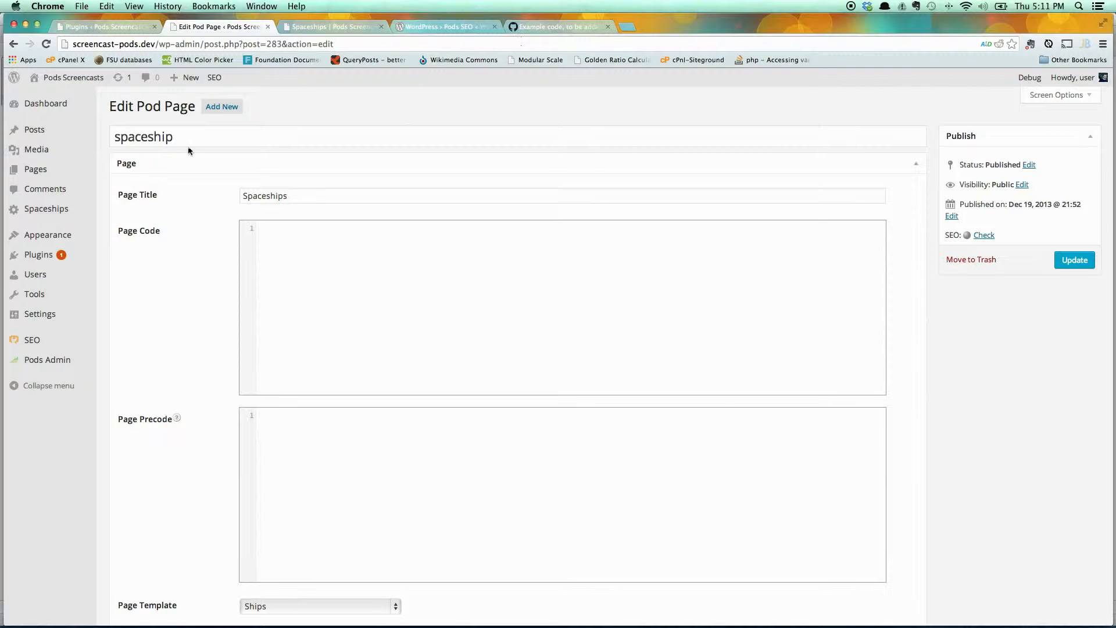
Copy all the pods-act-seo-static code from the GitHub gist and paste it into the spaceship page's Page Precode
{"action": "left_click", "coordinate": [567, 27]}
{"action": "scroll", "coordinate": [406, 198], "scroll_direction": "down", "scroll_amount": 5}
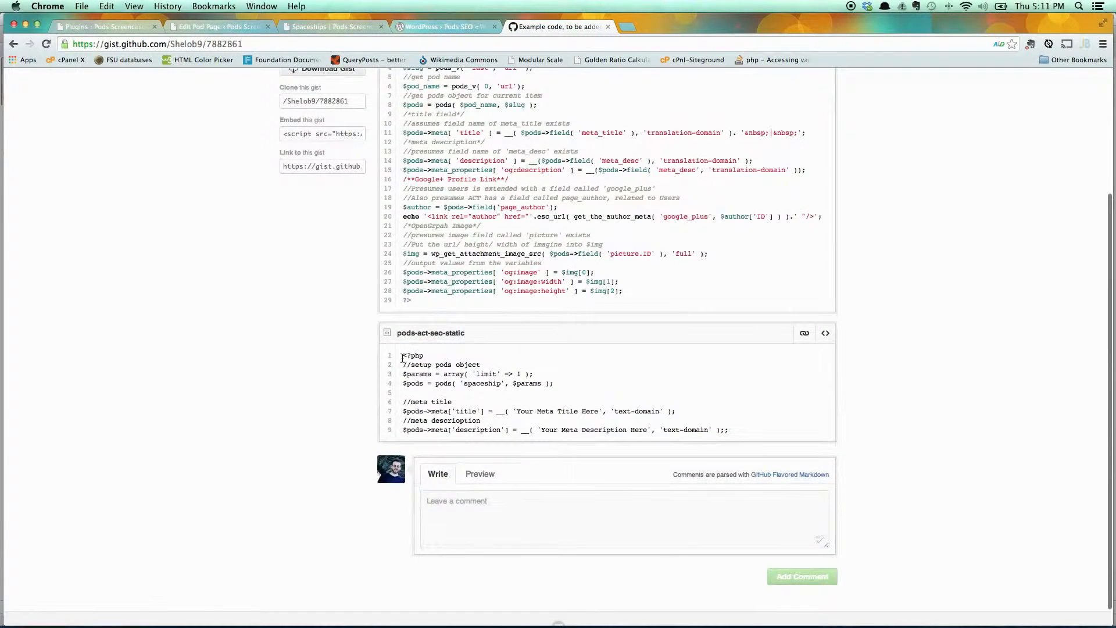
{"action": "left_click_drag", "start_coordinate": [402, 356], "coordinate": [760, 435]}
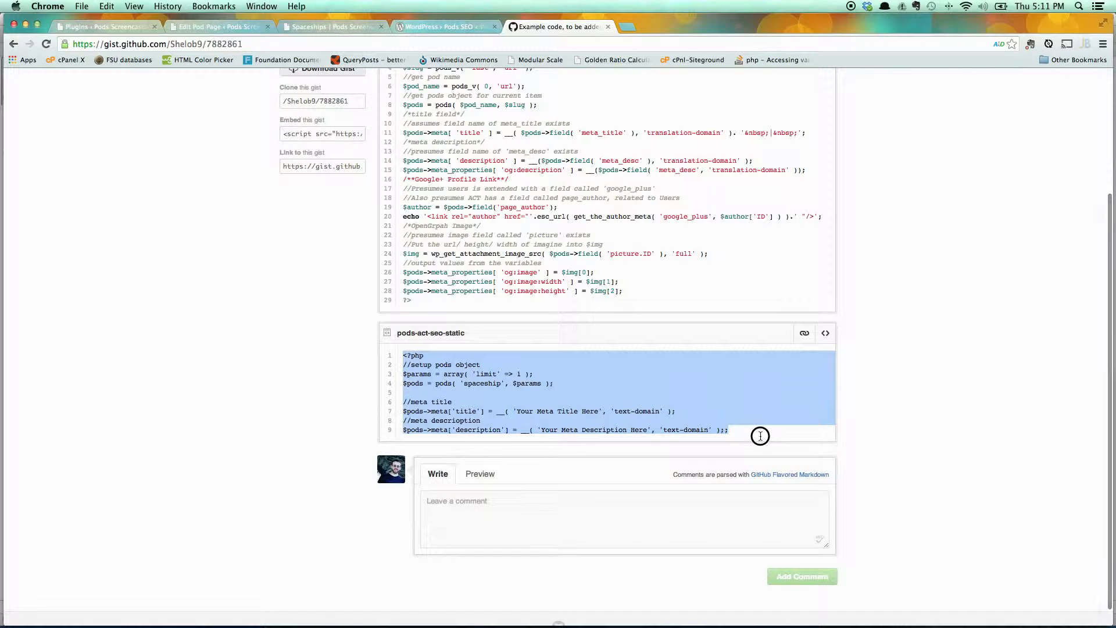
{"action": "key", "text": "super+c"}
{"action": "left_click", "coordinate": [222, 25]}
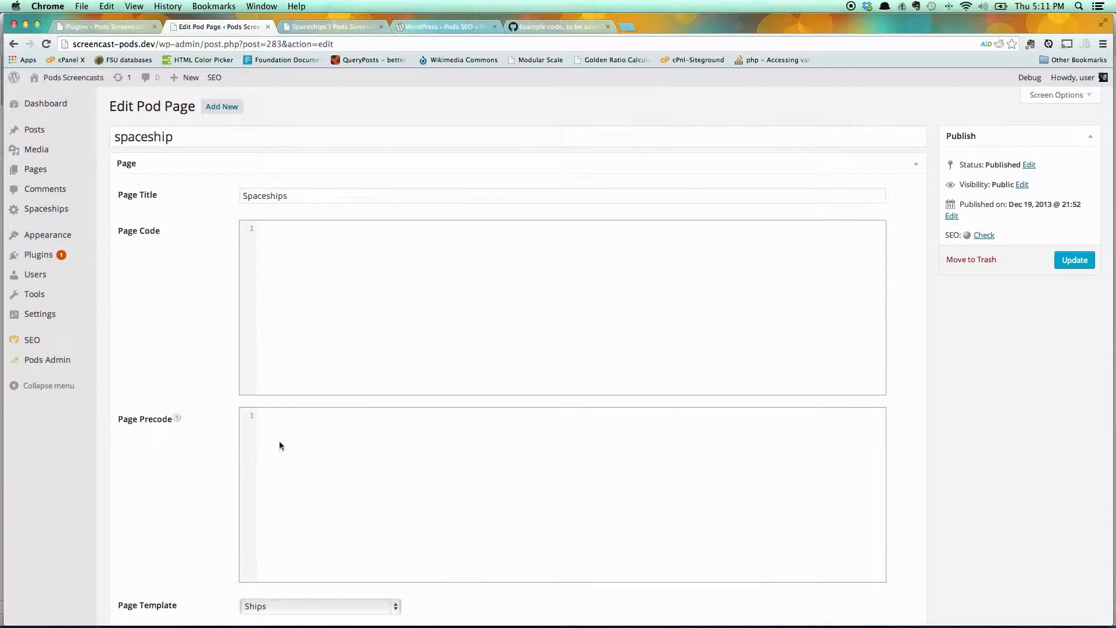
{"action": "key", "text": "super+v"}
{"action": "left_click", "coordinate": [439, 472]}
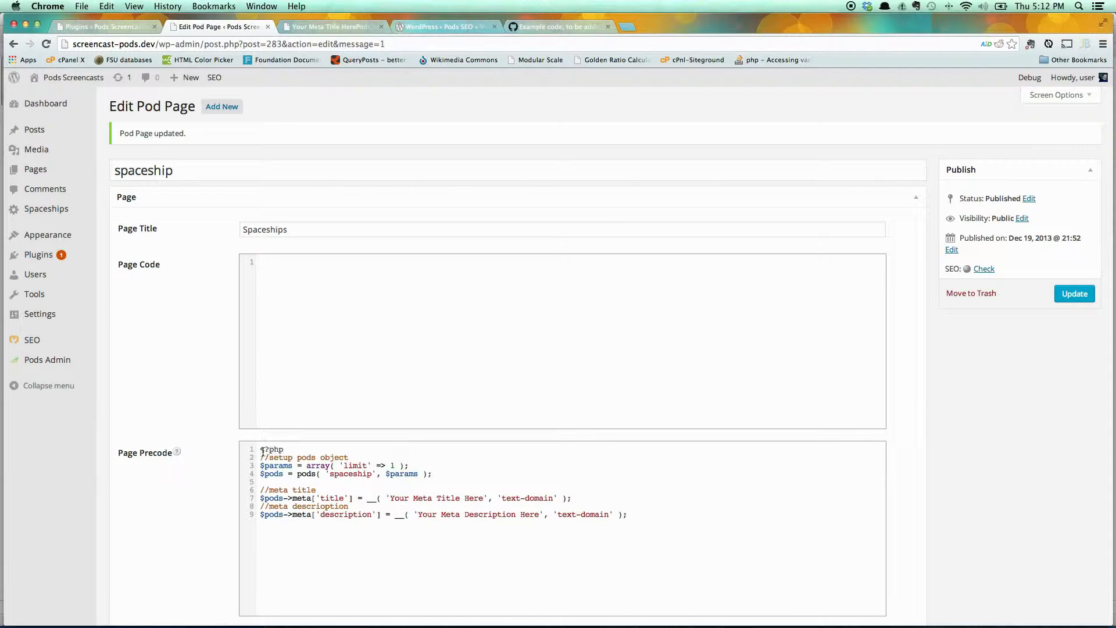
Review the PHP opening tag, the pods object setup and the meta title key in the Page Precode
{"action": "left_click_drag", "start_coordinate": [261, 448], "coordinate": [283, 449]}
{"action": "mouse_move", "coordinate": [177, 453]}
{"action": "left_click_drag", "start_coordinate": [292, 465], "coordinate": [374, 474]}
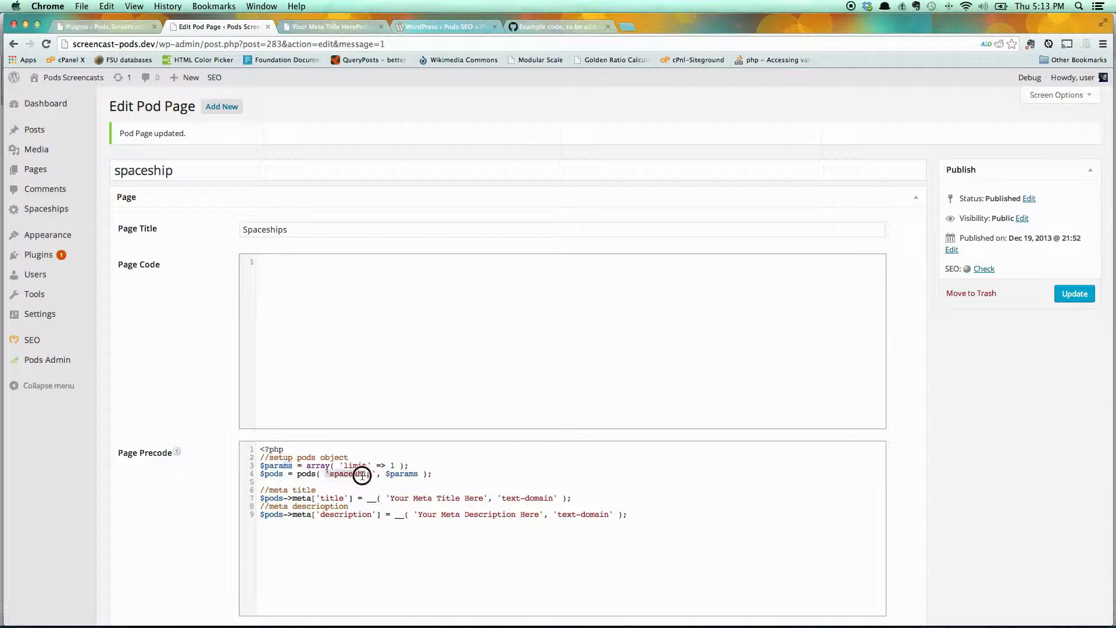
{"action": "left_click_drag", "start_coordinate": [292, 497], "coordinate": [348, 496]}
{"action": "left_click", "coordinate": [319, 498]}
{"action": "left_click_drag", "start_coordinate": [321, 498], "coordinate": [346, 497]}
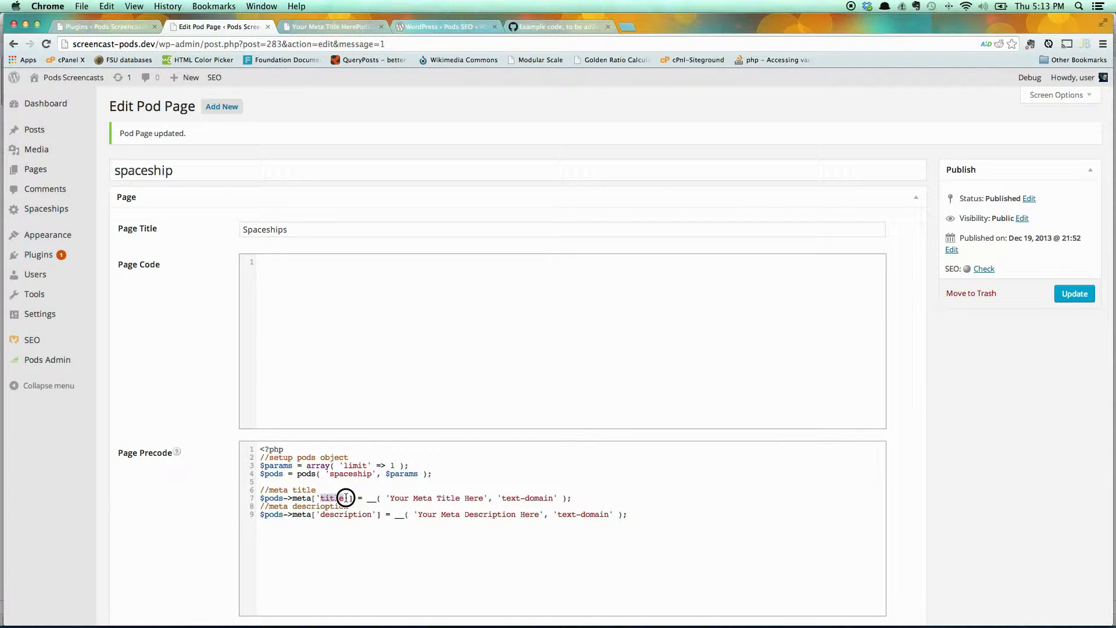
Replace the placeholder meta title in the Page Precode with "Spaceships Woo! "
{"action": "mouse_move", "coordinate": [386, 498]}
{"action": "left_mouse_down"}
{"action": "mouse_move", "coordinate": [540, 494]}
{"action": "mouse_move", "coordinate": [387, 497]}
{"action": "left_mouse_up"}
{"action": "type", "text": "Spa"}
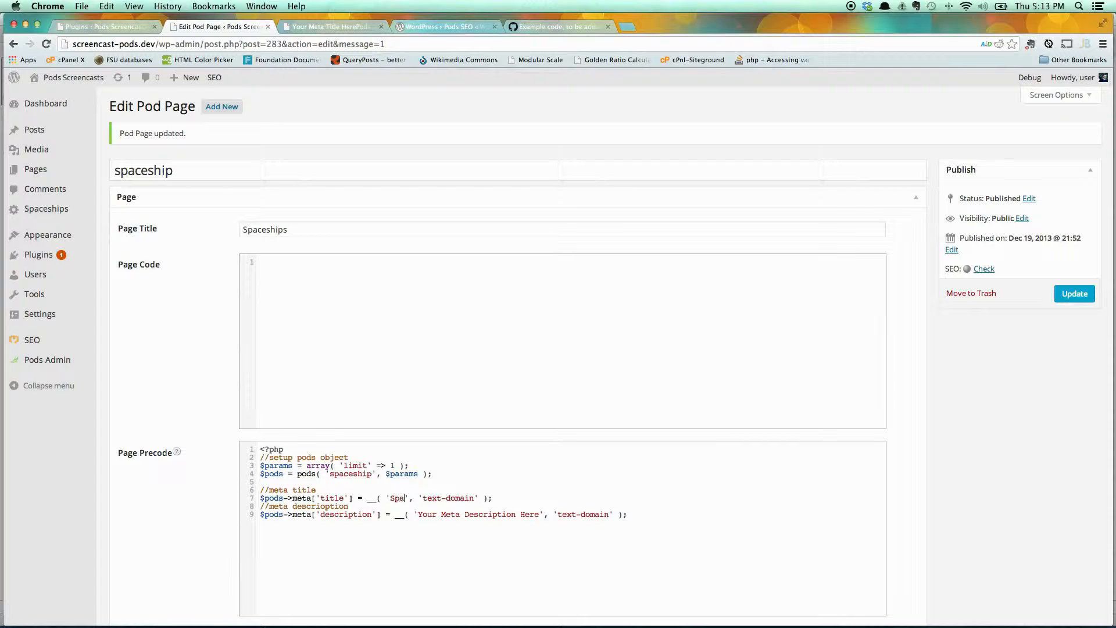
{"action": "type", "text": "ceships Woo!"}
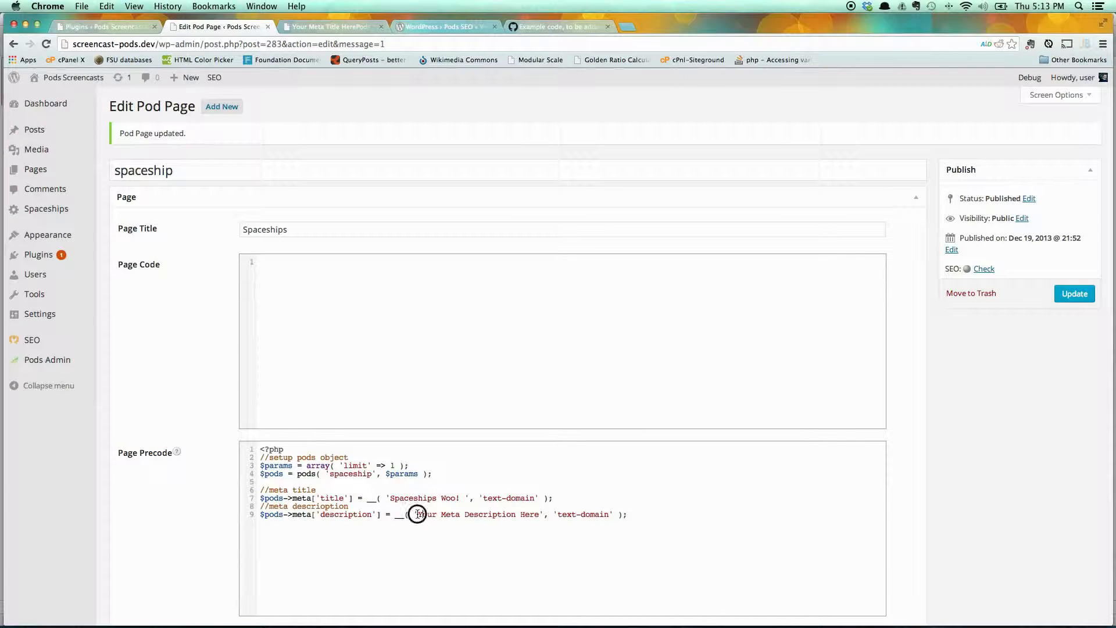
Replace the placeholder meta description with a person's first name followed by "is a dork!" and update the Pod page
{"action": "left_click_drag", "start_coordinate": [417, 514], "coordinate": [538, 513]}
{"action": "type", "text": "Jsoh is a"}
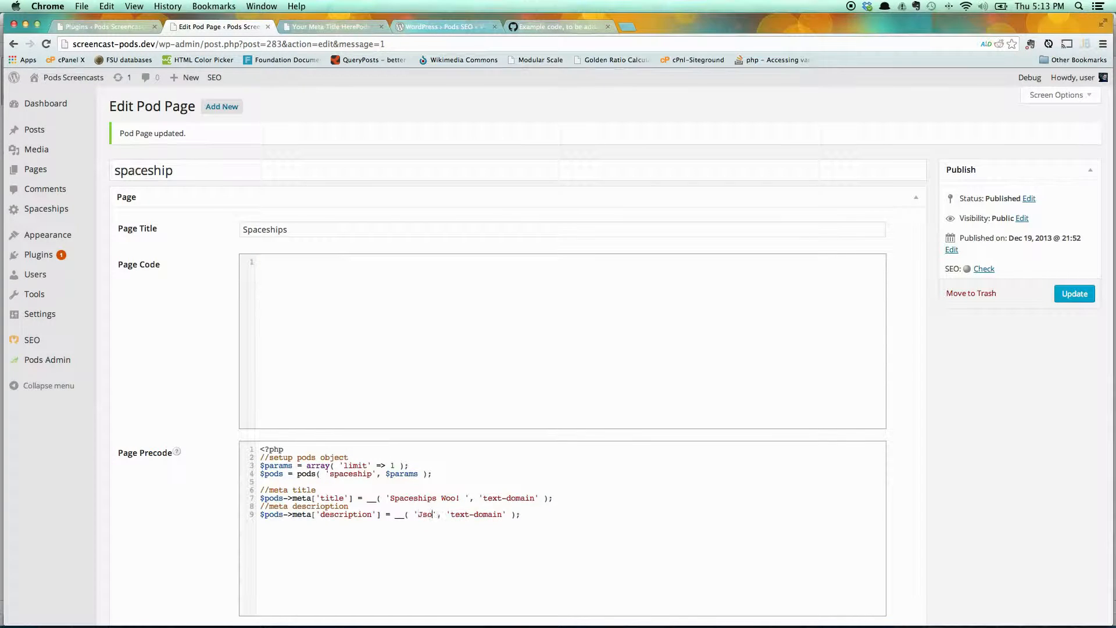
{"action": "key", "text": "BackSpace"}
{"action": "key", "text": "BackSpace"}
{"action": "key", "text": "BackSpace"}
{"action": "key", "text": "BackSpace"}
{"action": "key", "text": "BackSpace"}
{"action": "key", "text": "BackSpace"}
{"action": "key", "text": "BackSpace"}
{"action": "key", "text": "BackSpace"}
{"action": "type", "text": "osh is a dor"}
{"action": "type", "text": "k!"}
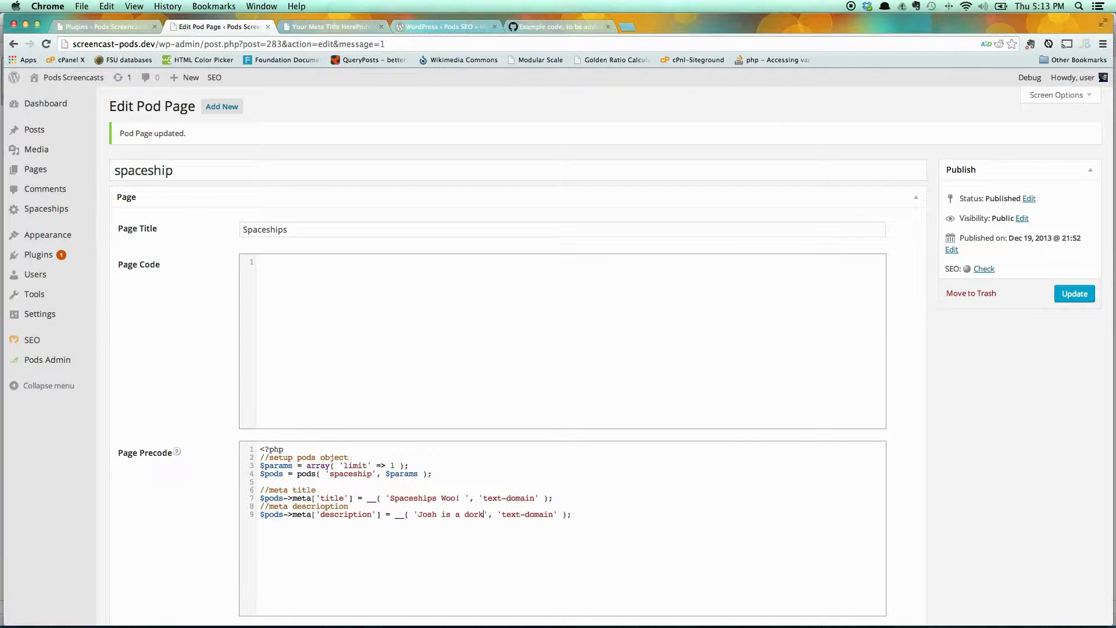
{"action": "left_click", "coordinate": [1093, 293]}
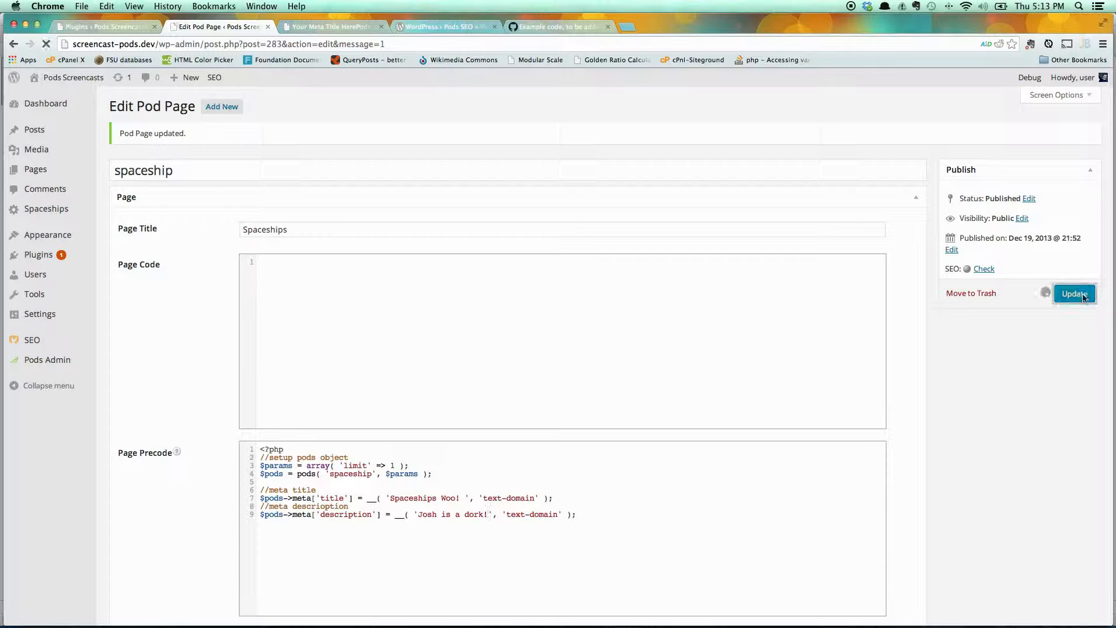
Reload the public spaceship page and examine the title and meta description tags in its page source
{"action": "left_click", "coordinate": [303, 26]}
{"action": "key", "text": "super+r"}
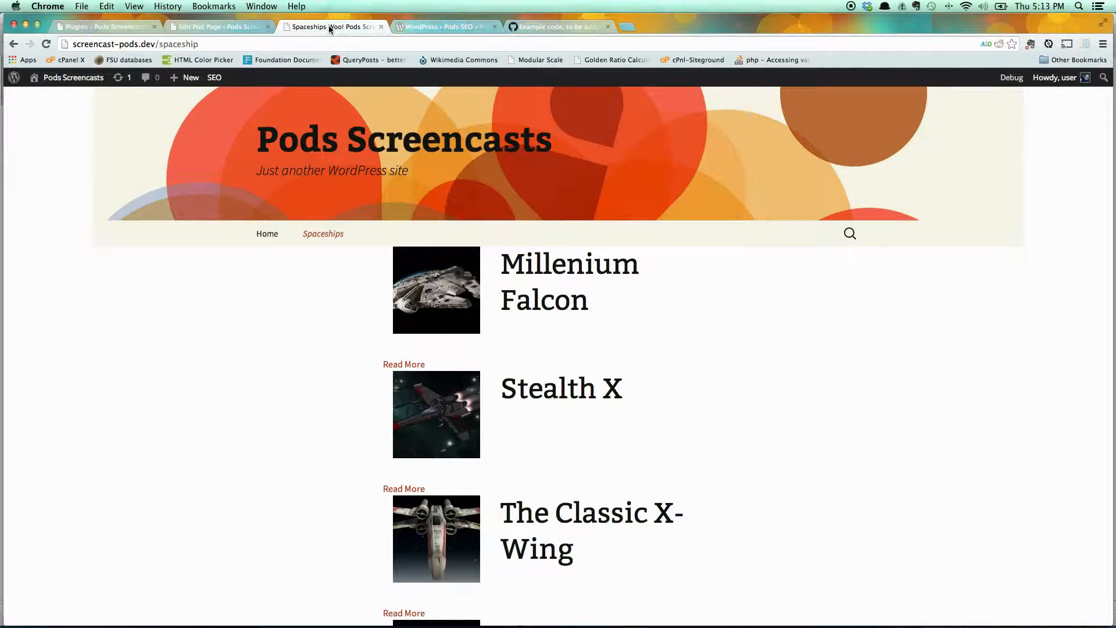
{"action": "key", "text": "super+alt+u"}
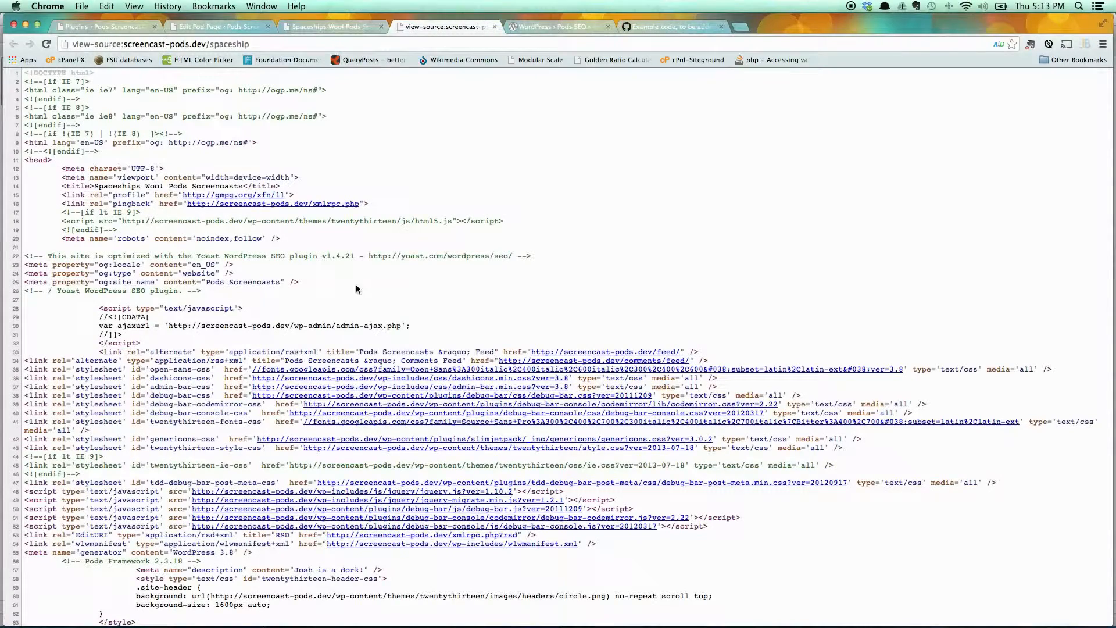
{"action": "scroll", "coordinate": [344, 268], "scroll_direction": "down", "scroll_amount": 5}
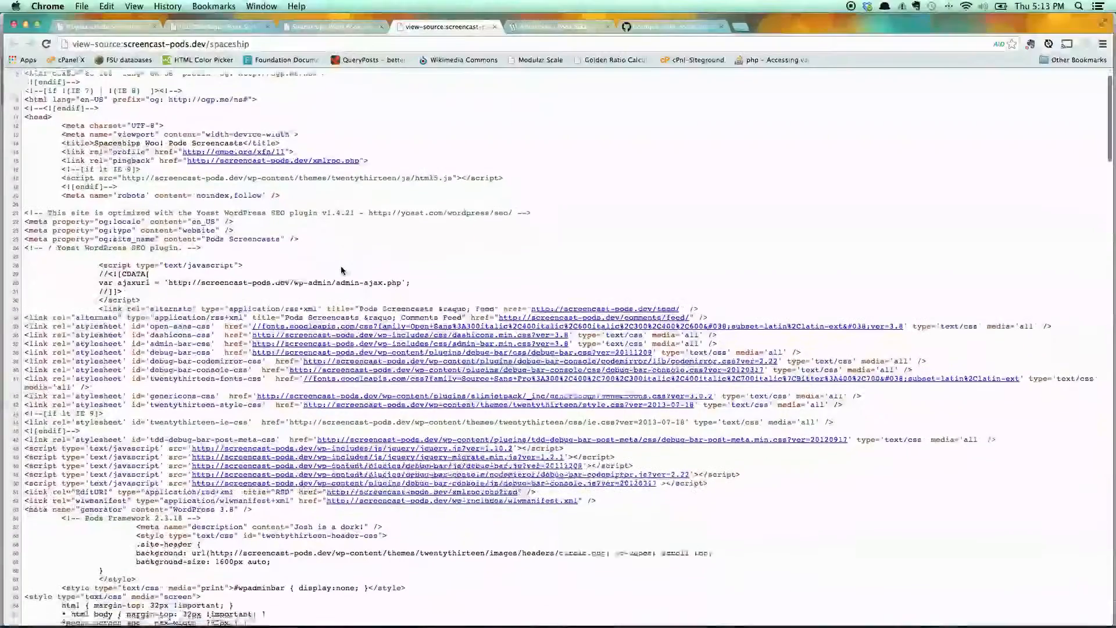
{"action": "scroll", "coordinate": [343, 272], "scroll_direction": "up", "scroll_amount": 2}
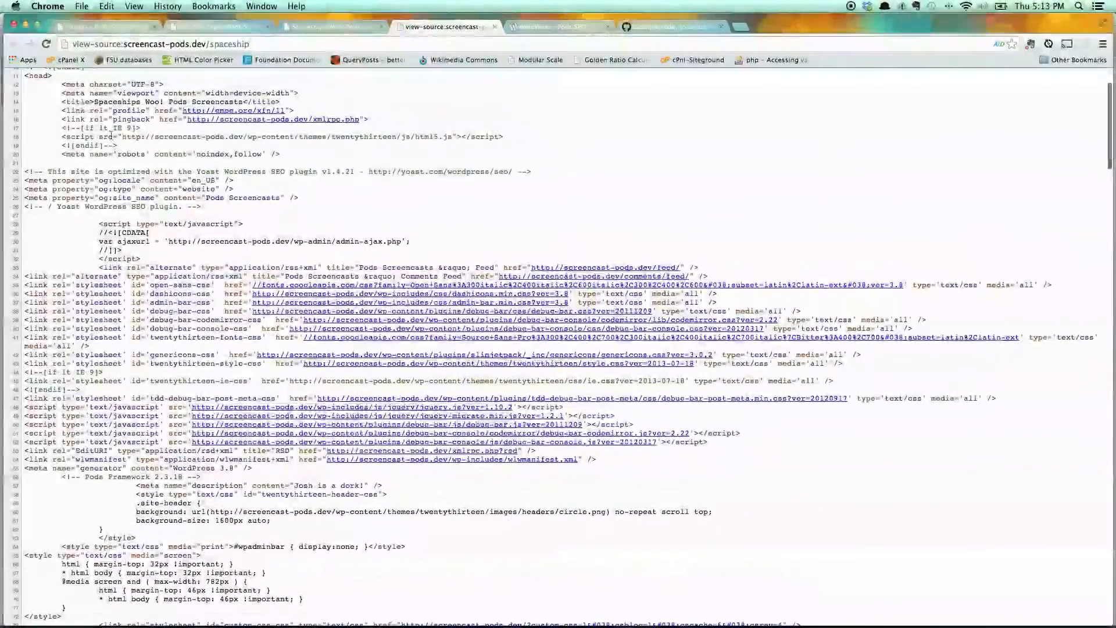
{"action": "left_click_drag", "start_coordinate": [60, 100], "coordinate": [350, 100]}
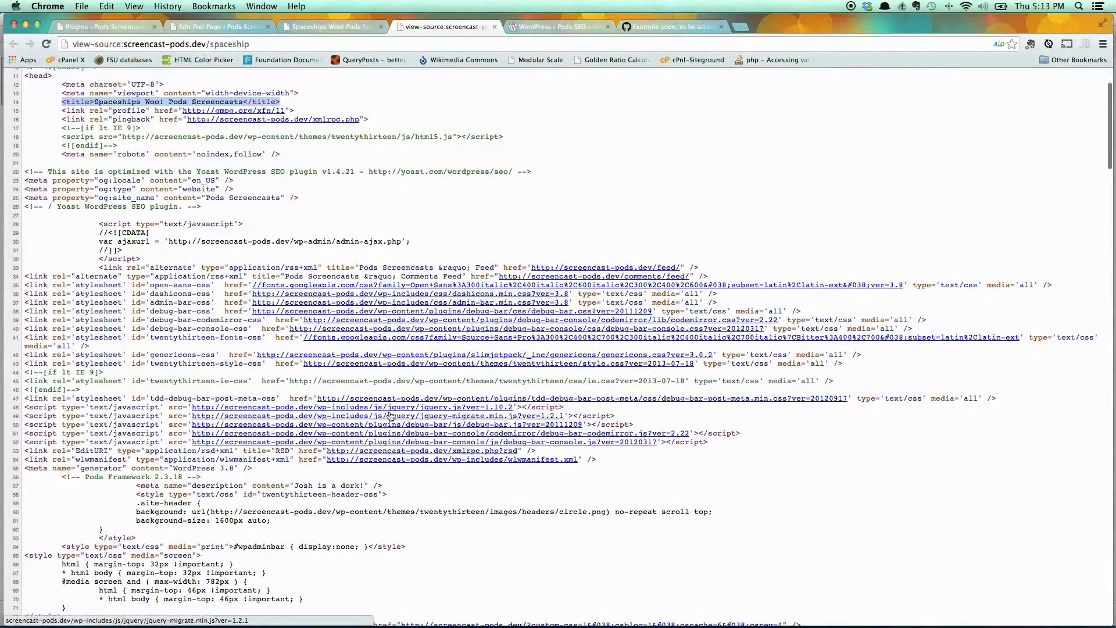
{"action": "scroll", "coordinate": [388, 413], "scroll_direction": "down", "scroll_amount": 1}
{"action": "scroll", "coordinate": [389, 412], "scroll_direction": "down", "scroll_amount": 5}
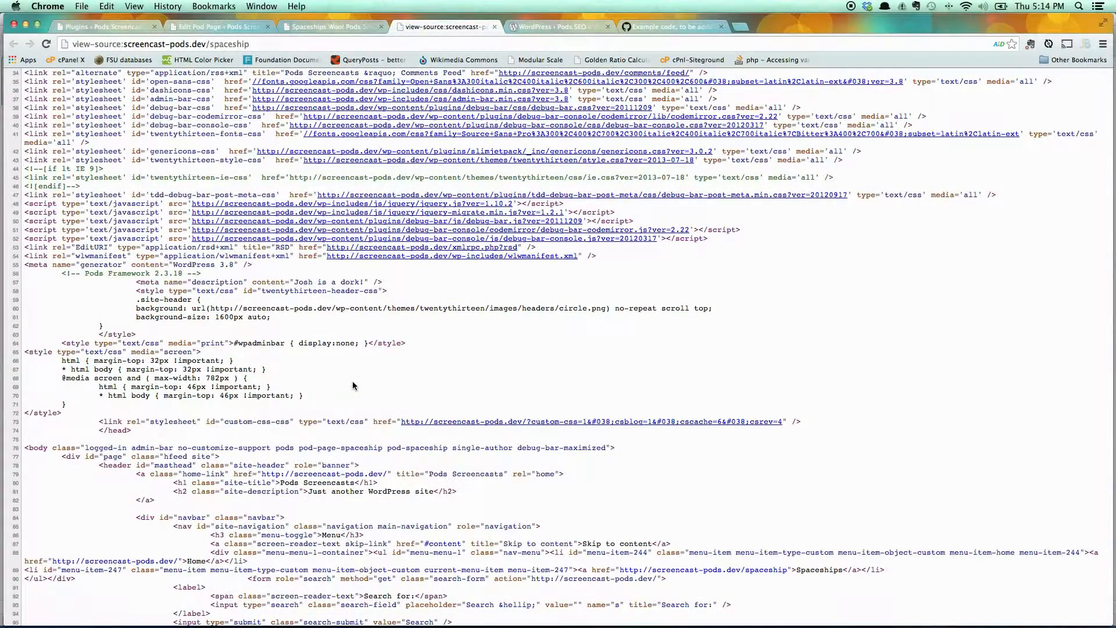
{"action": "scroll", "coordinate": [152, 278], "scroll_direction": "up", "scroll_amount": 1}
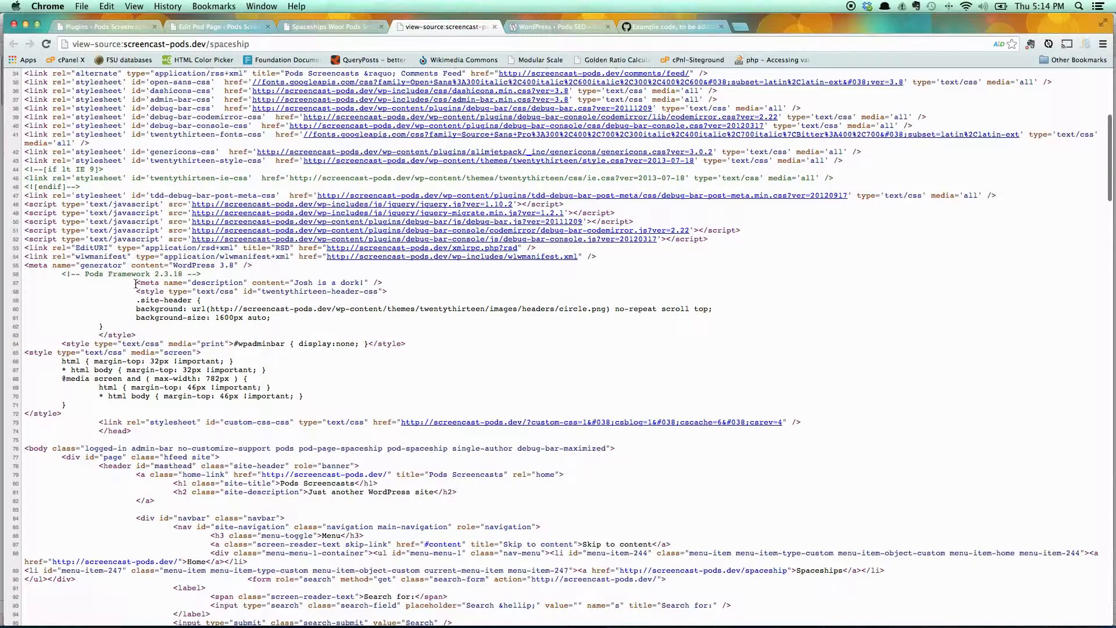
Highlight the meta description tag in the page source and return to the public spaceship listing
{"action": "left_click_drag", "start_coordinate": [136, 283], "coordinate": [391, 284]}
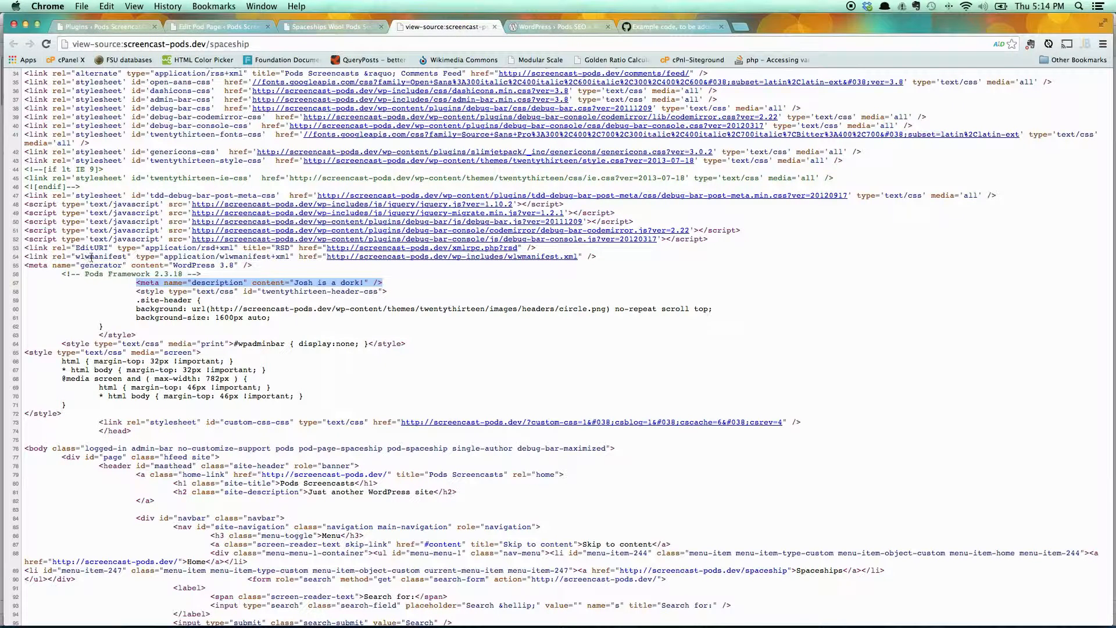
{"action": "left_click", "coordinate": [335, 27]}
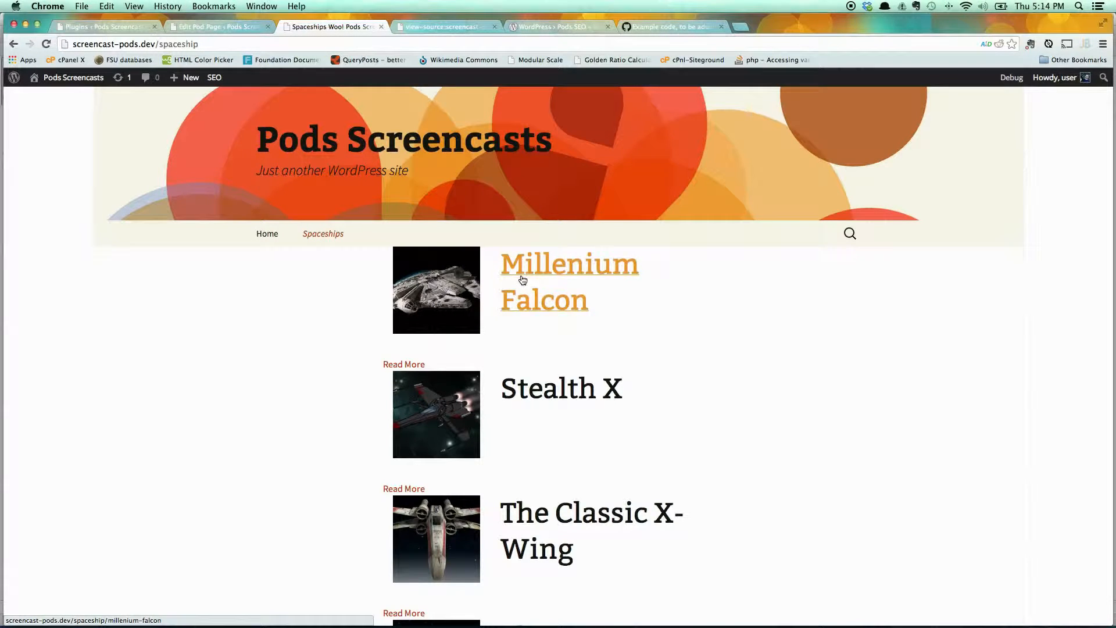
Return to the WordPress admin and open the Spaceships pod for editing
{"action": "left_click", "coordinate": [197, 27]}
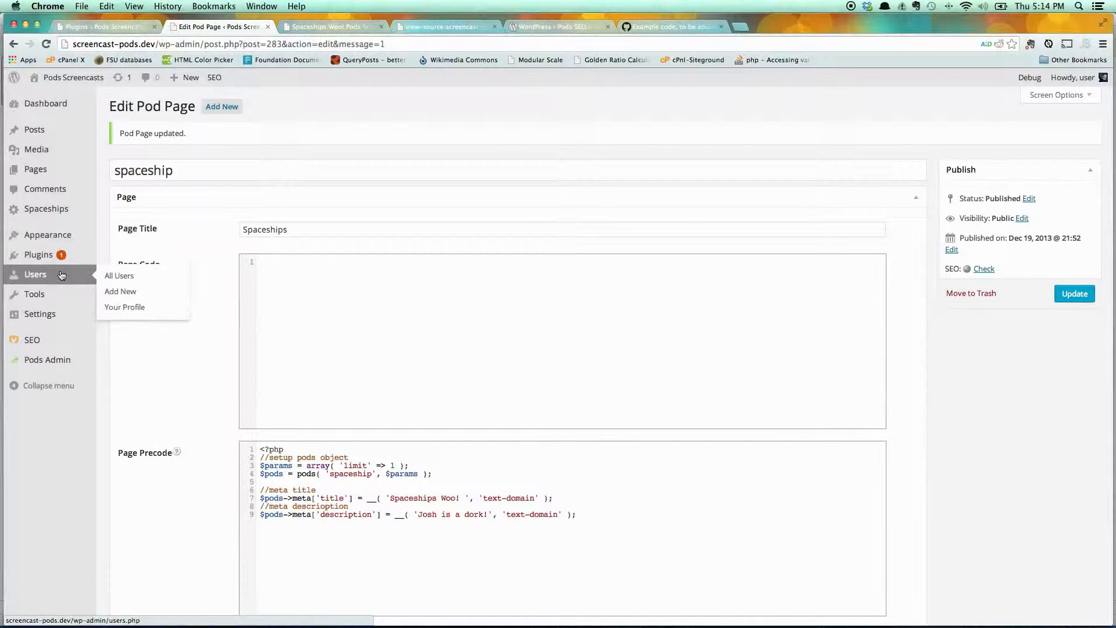
{"action": "mouse_move", "coordinate": [68, 262]}
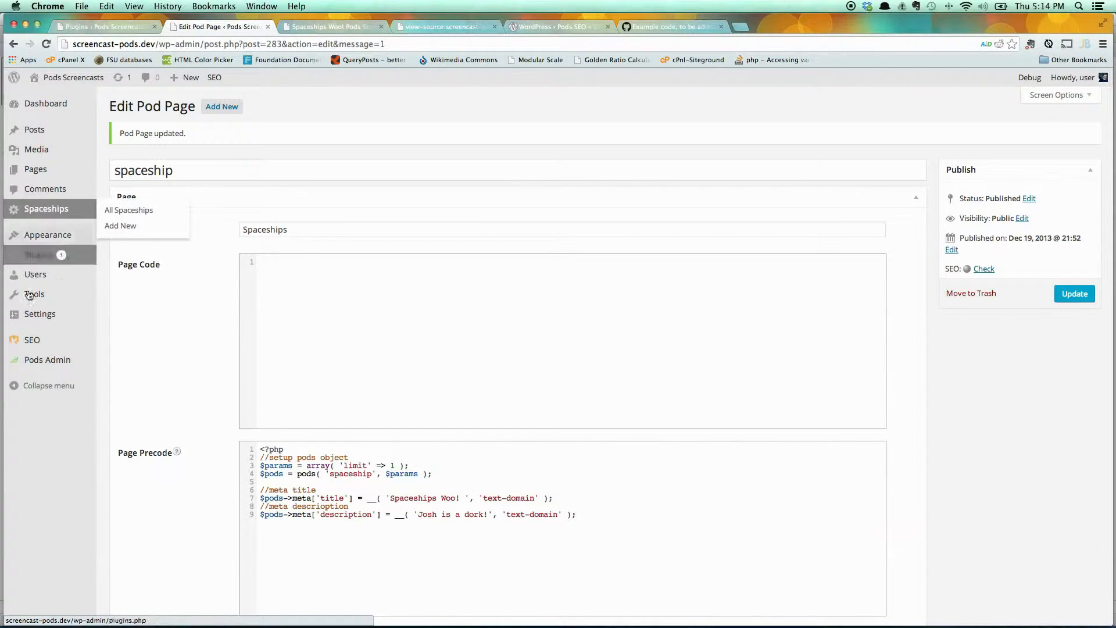
{"action": "left_click", "coordinate": [116, 364]}
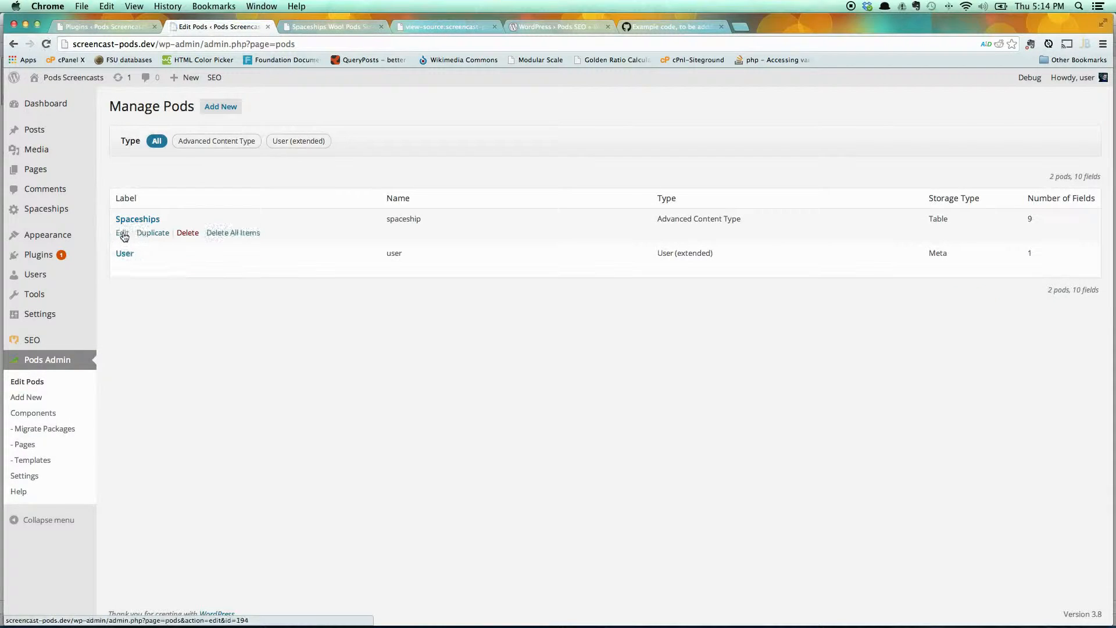
{"action": "left_click", "coordinate": [123, 233]}
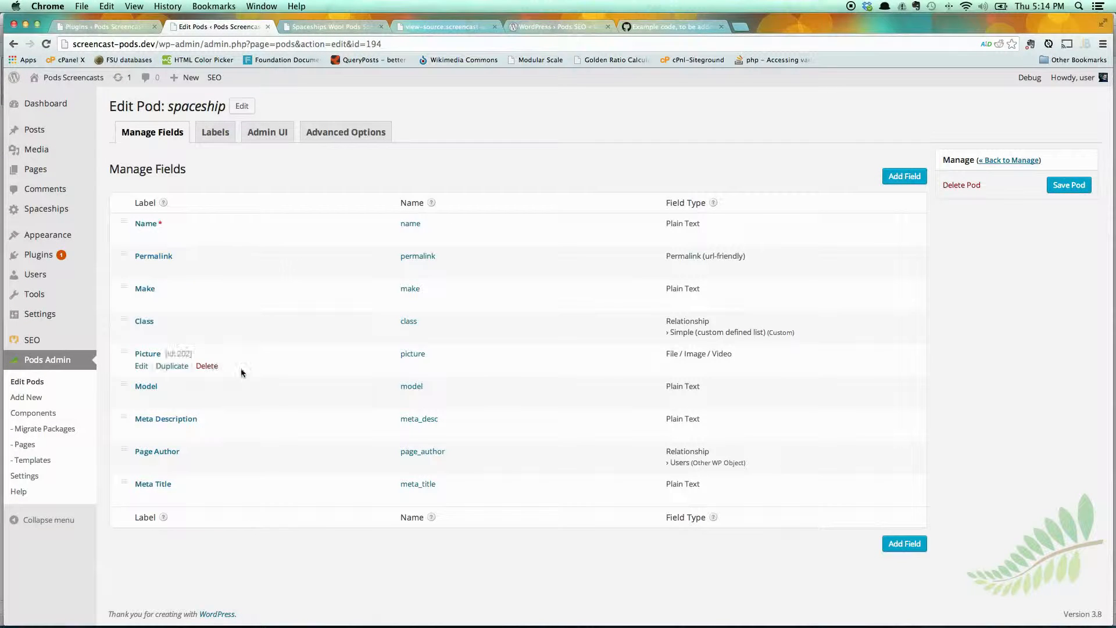
Review the basic settings and additional field options of the Spaceships pod's Meta Description field
{"action": "left_click", "coordinate": [147, 435]}
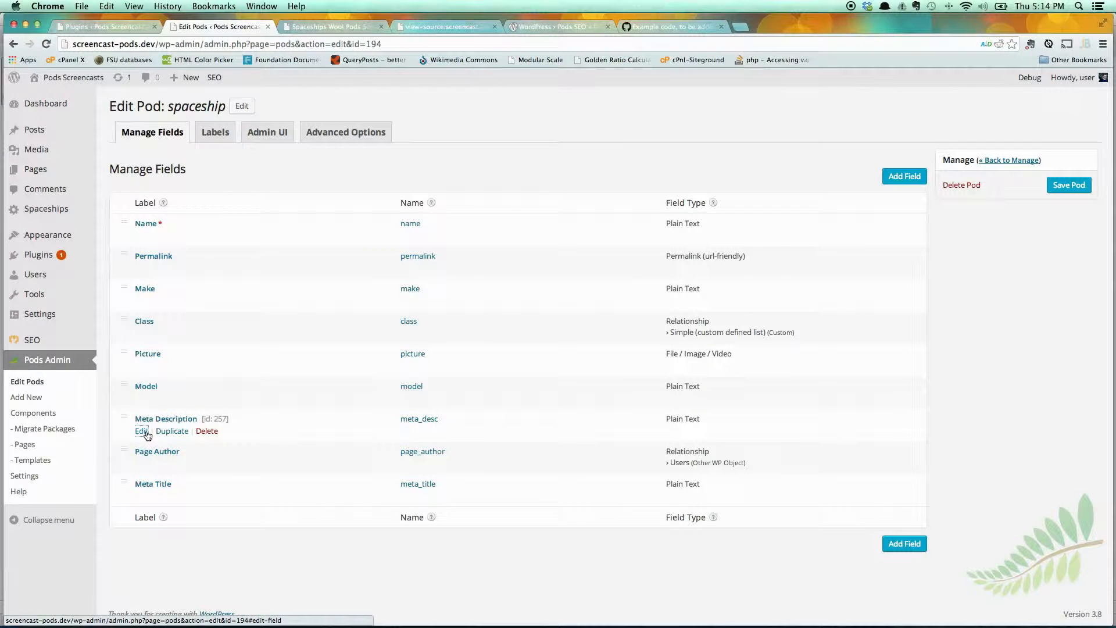
{"action": "scroll", "coordinate": [150, 427], "scroll_direction": "down", "scroll_amount": 3}
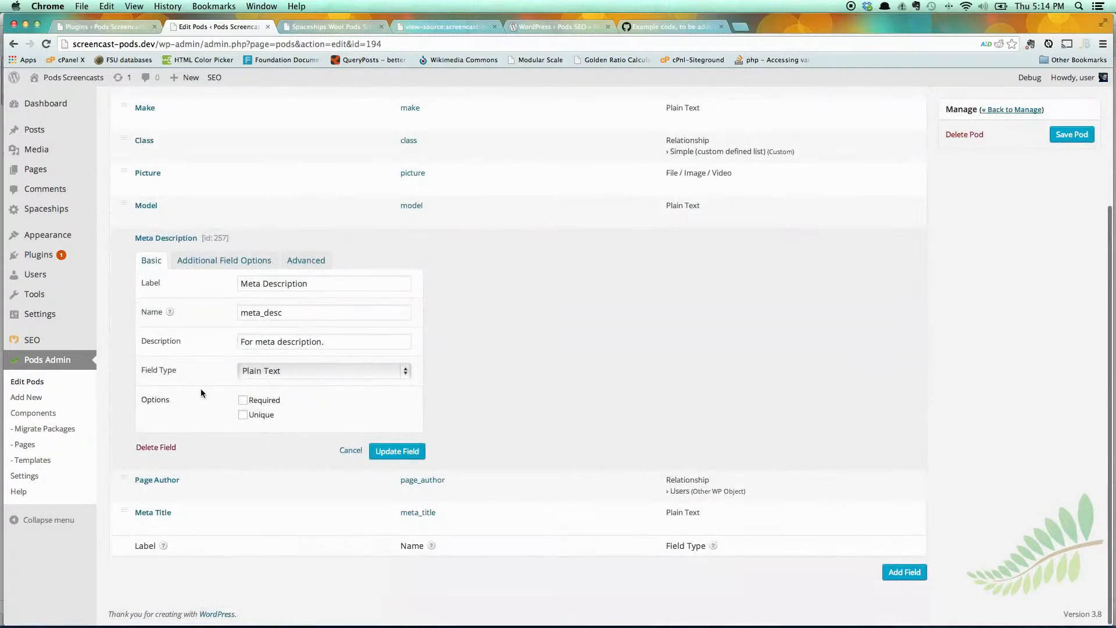
{"action": "left_click", "coordinate": [239, 263]}
{"action": "scroll", "coordinate": [250, 270], "scroll_direction": "up", "scroll_amount": 3}
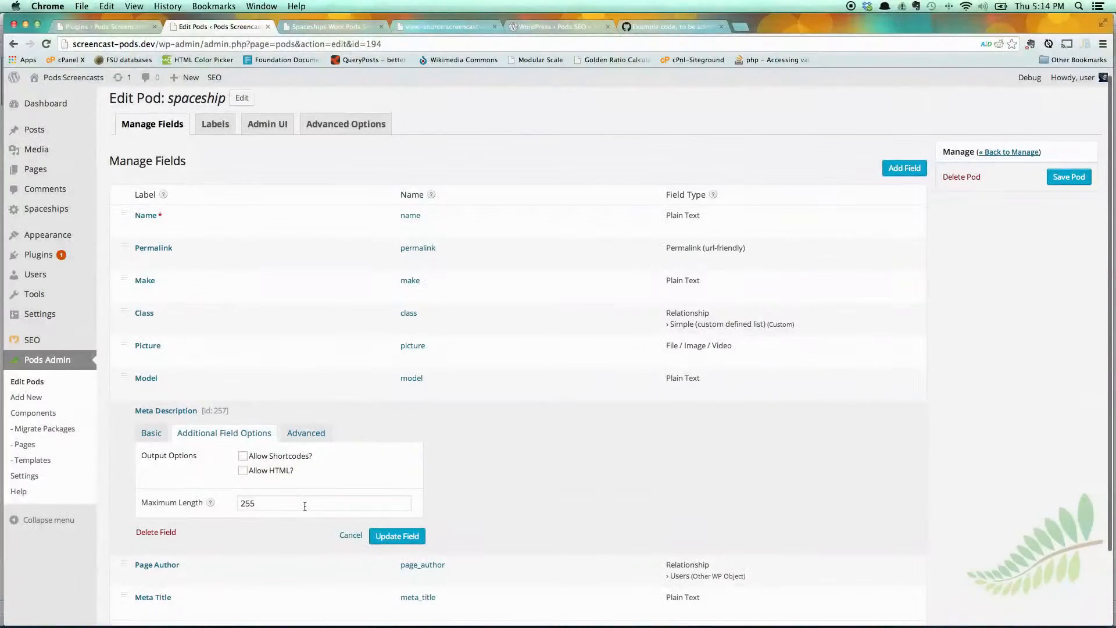
{"action": "left_click", "coordinate": [151, 433]}
{"action": "scroll", "coordinate": [235, 388], "scroll_direction": "down", "scroll_amount": 2}
{"action": "scroll", "coordinate": [235, 388], "scroll_direction": "down", "scroll_amount": 3}
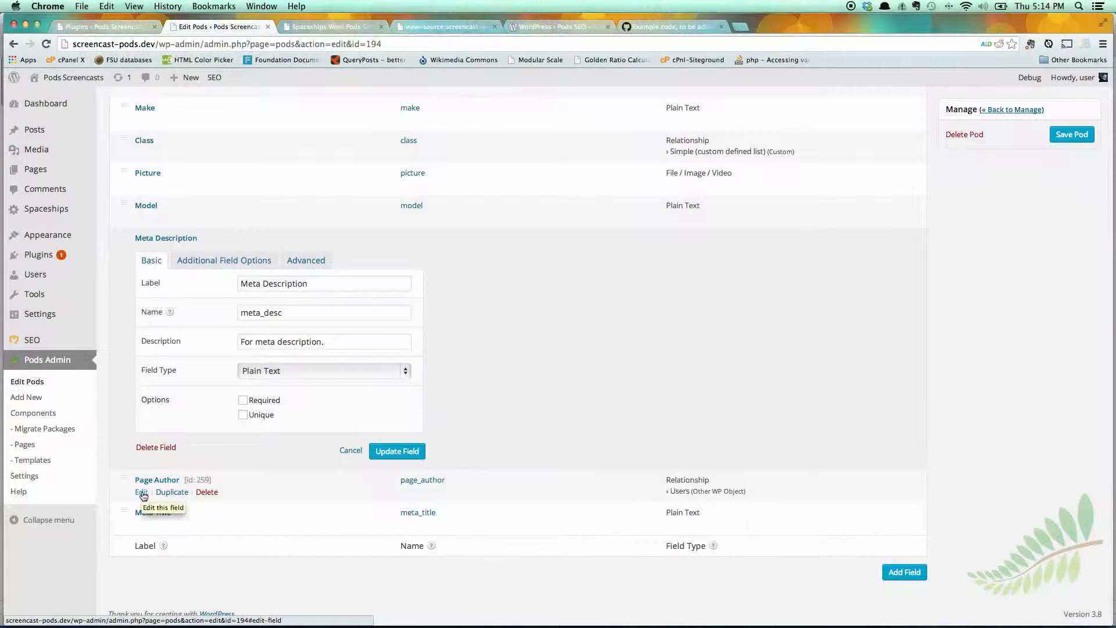
Open the Page Author field and review its relationship settings alongside the Meta Description field
{"action": "left_click", "coordinate": [143, 494]}
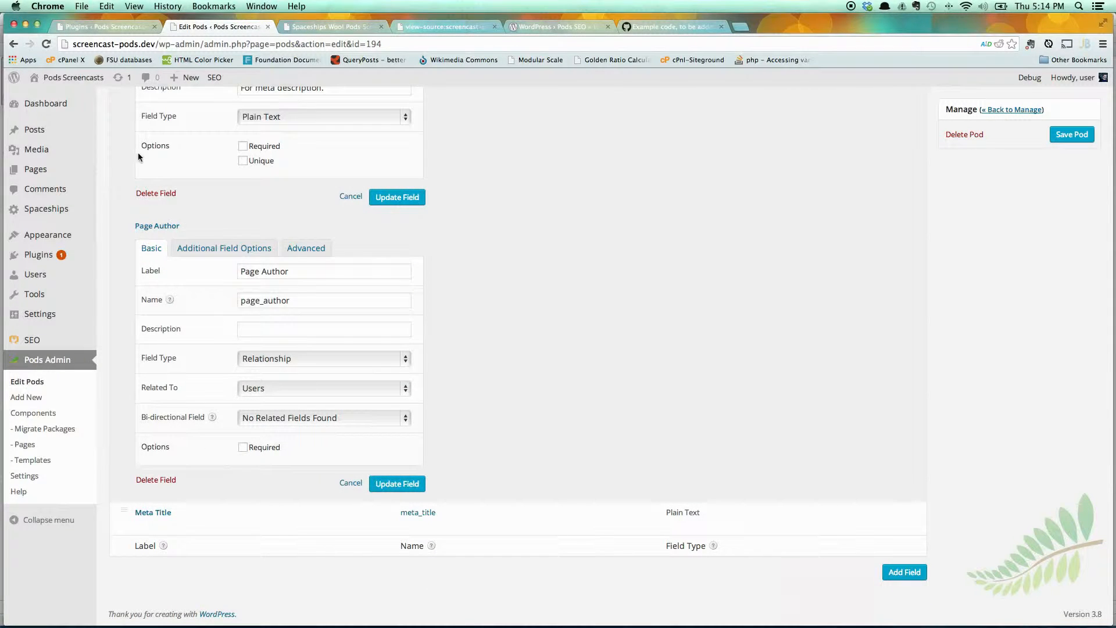
{"action": "scroll", "coordinate": [219, 361], "scroll_direction": "up", "scroll_amount": 5}
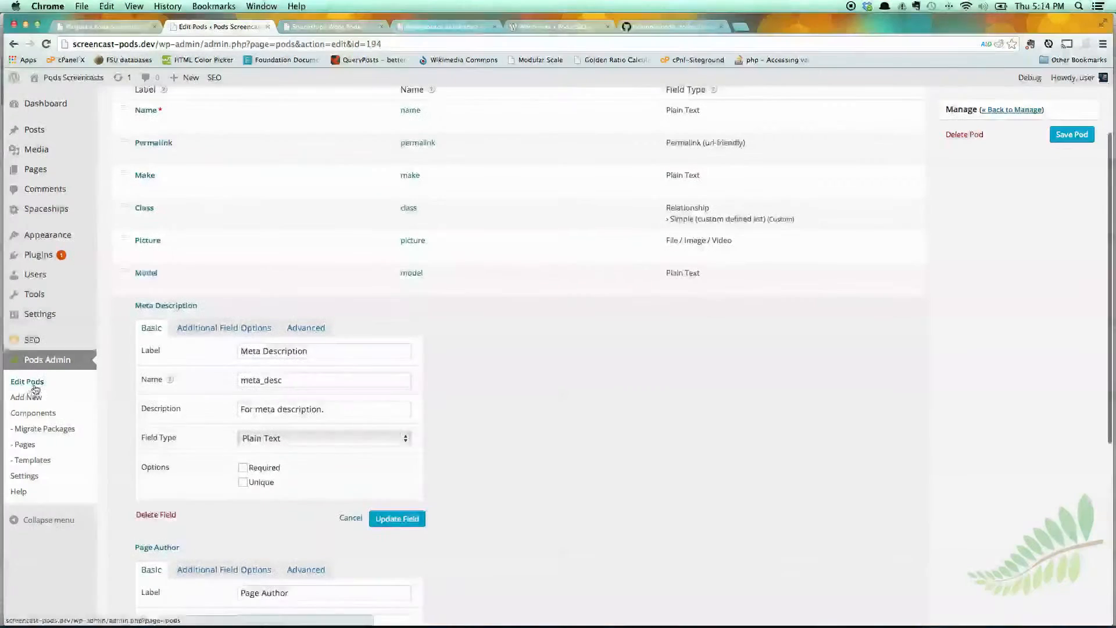
{"action": "scroll", "coordinate": [356, 511], "scroll_direction": "down", "scroll_amount": 5}
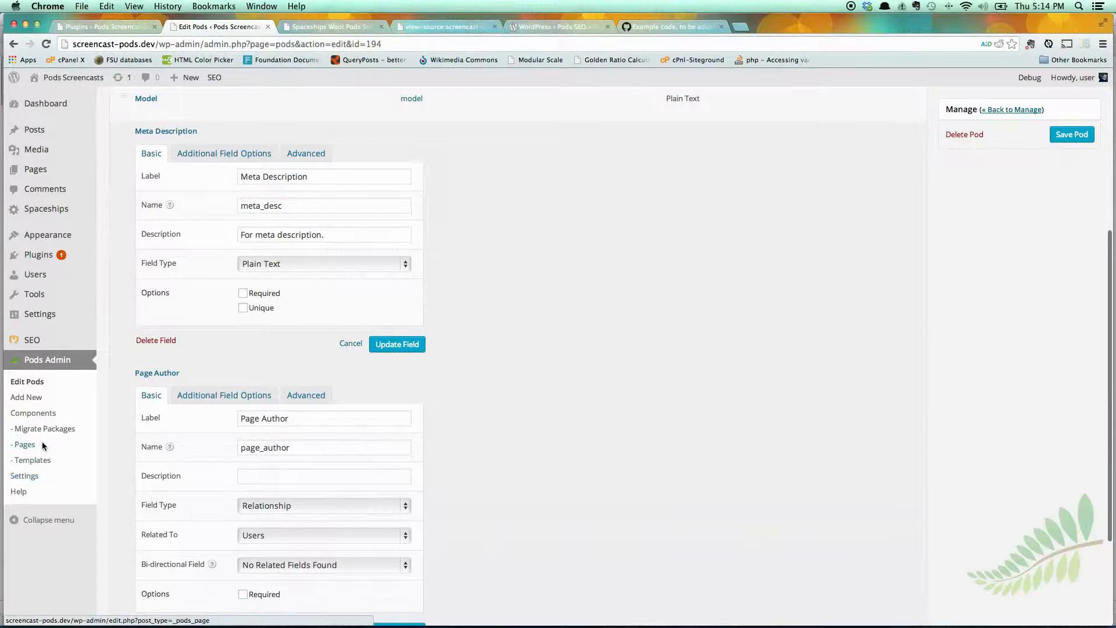
Leave the Spaceships pod without saving and open the Google Plus field settings in the User pod
{"action": "left_click", "coordinate": [43, 382]}
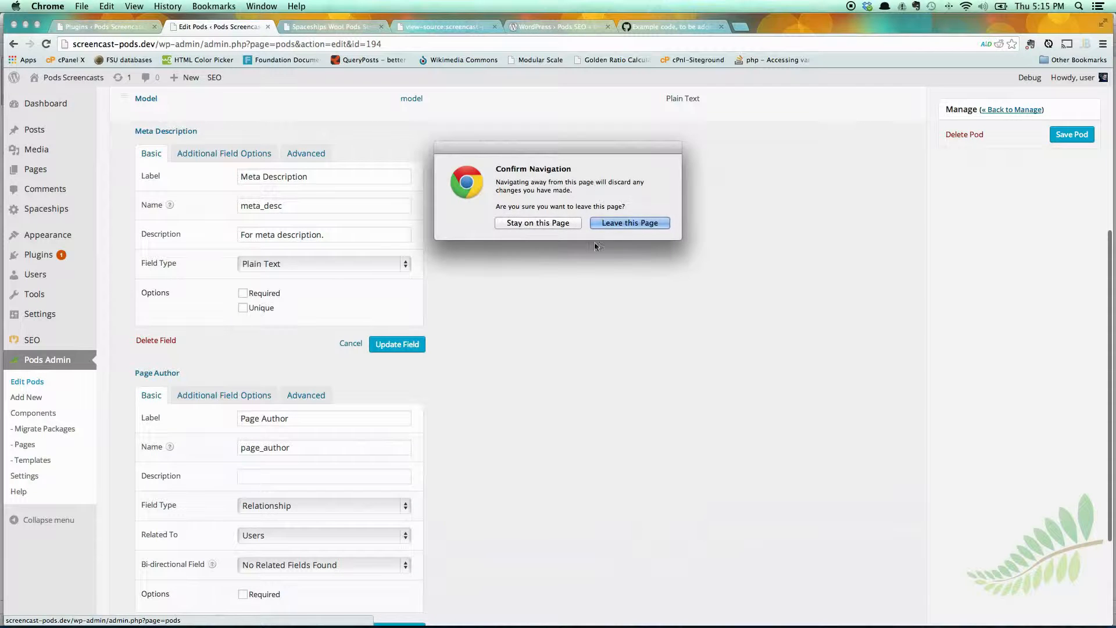
{"action": "left_click", "coordinate": [625, 220]}
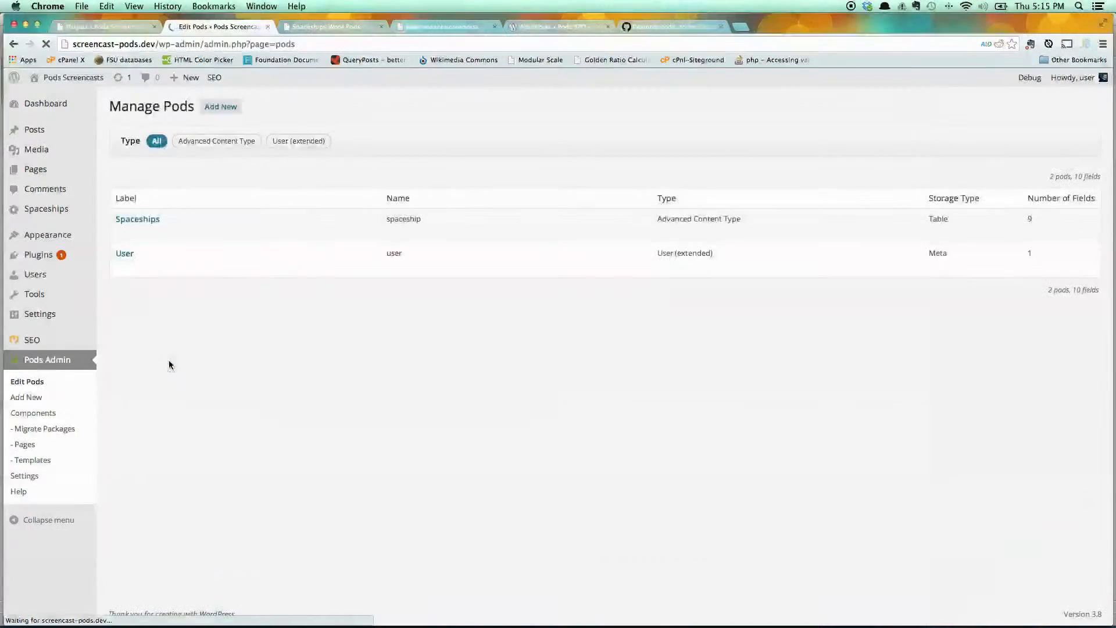
{"action": "left_click", "coordinate": [129, 268]}
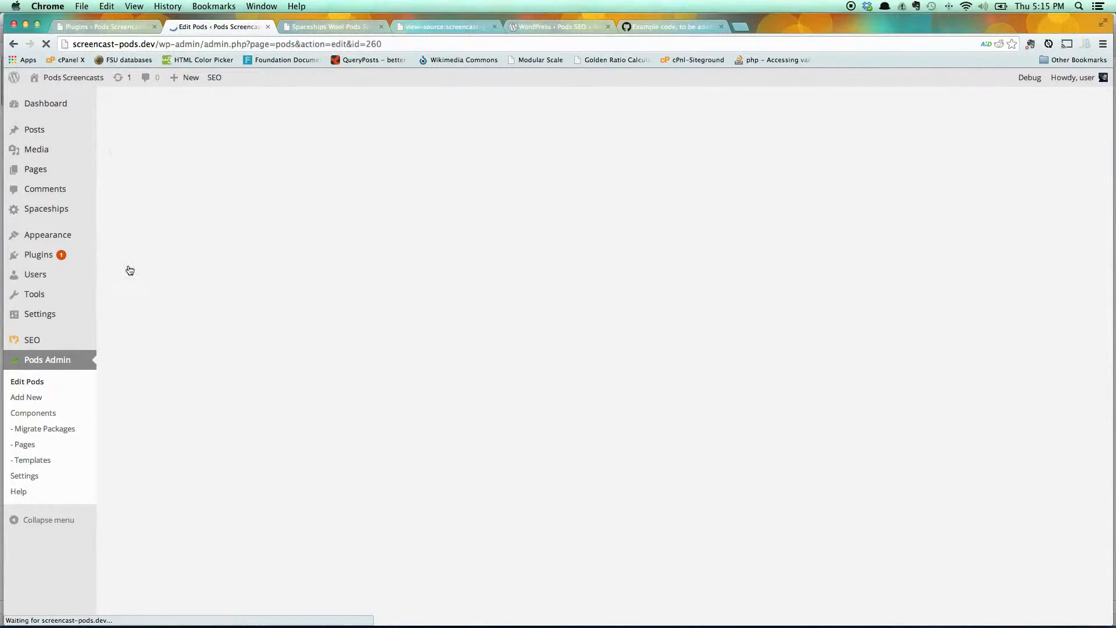
{"action": "mouse_move", "coordinate": [143, 237]}
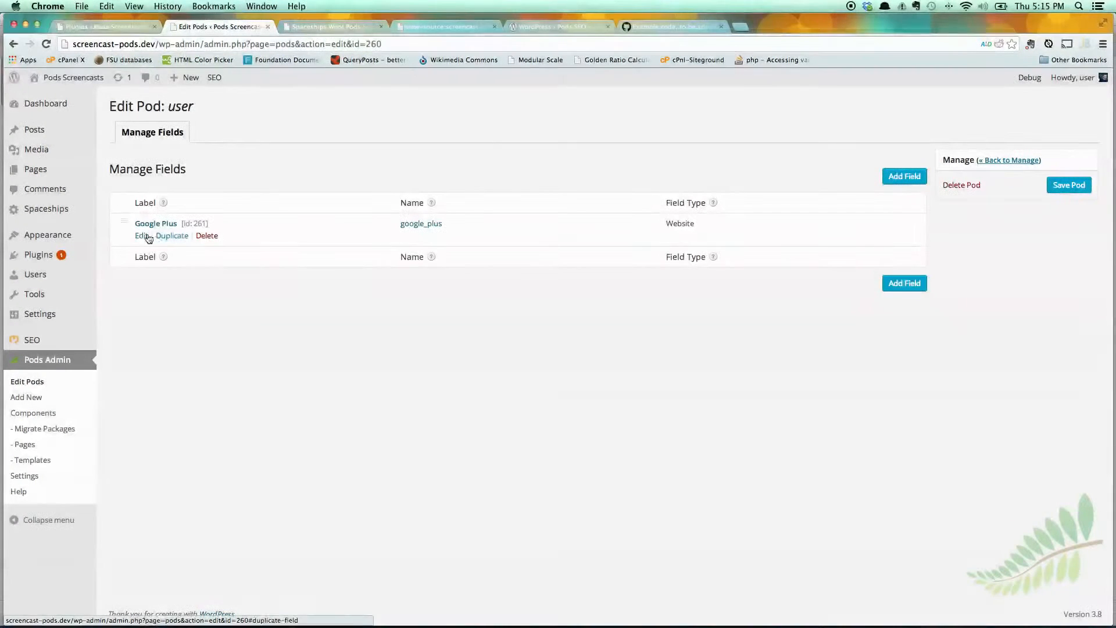
{"action": "left_click", "coordinate": [142, 236]}
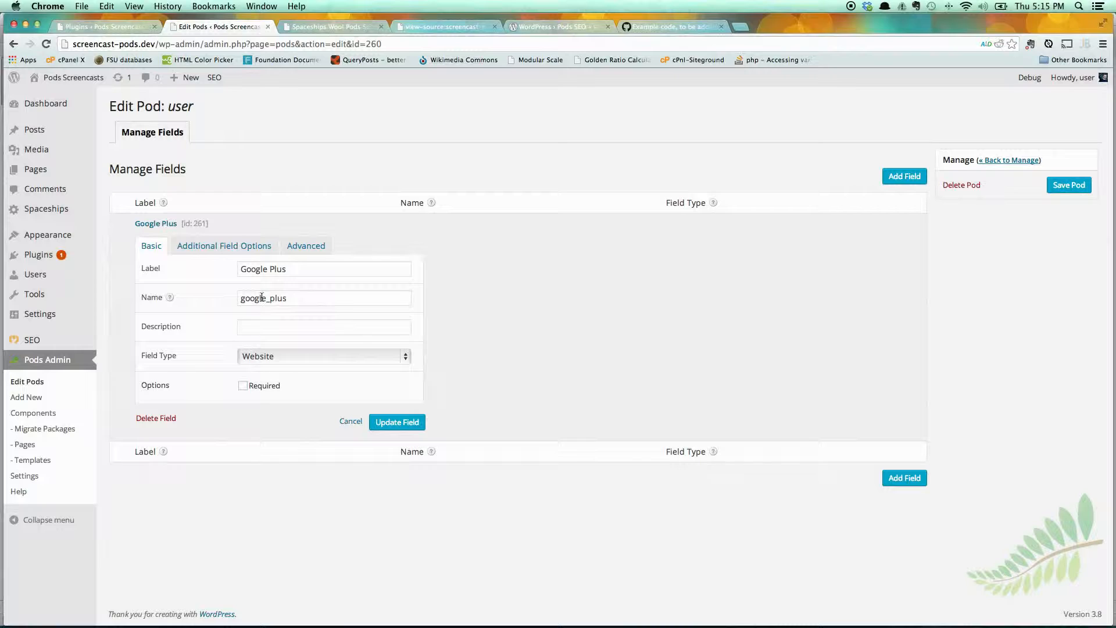
Leave the User pod without saving and examine the Google Plus link under More Fields in your own profile
{"action": "mouse_move", "coordinate": [69, 282]}
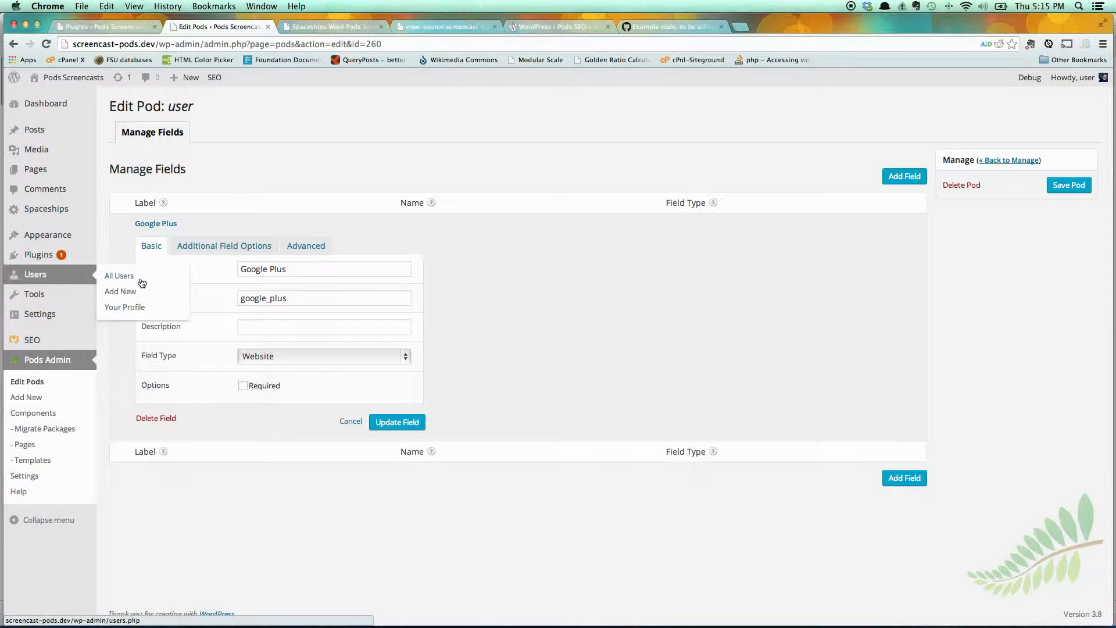
{"action": "left_click", "coordinate": [128, 307]}
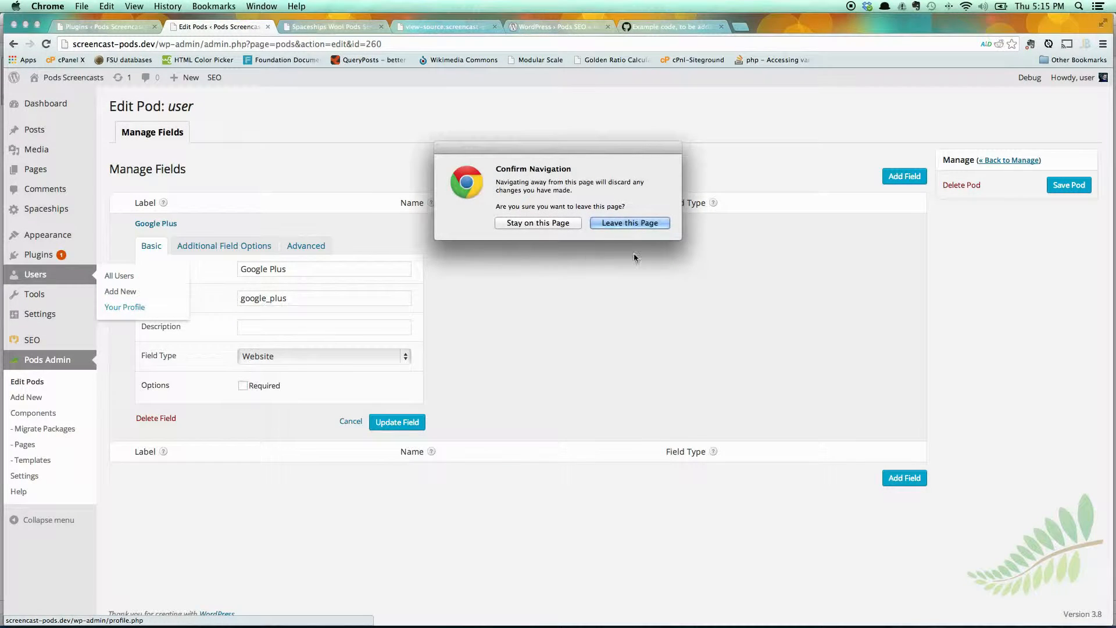
{"action": "left_click", "coordinate": [639, 227]}
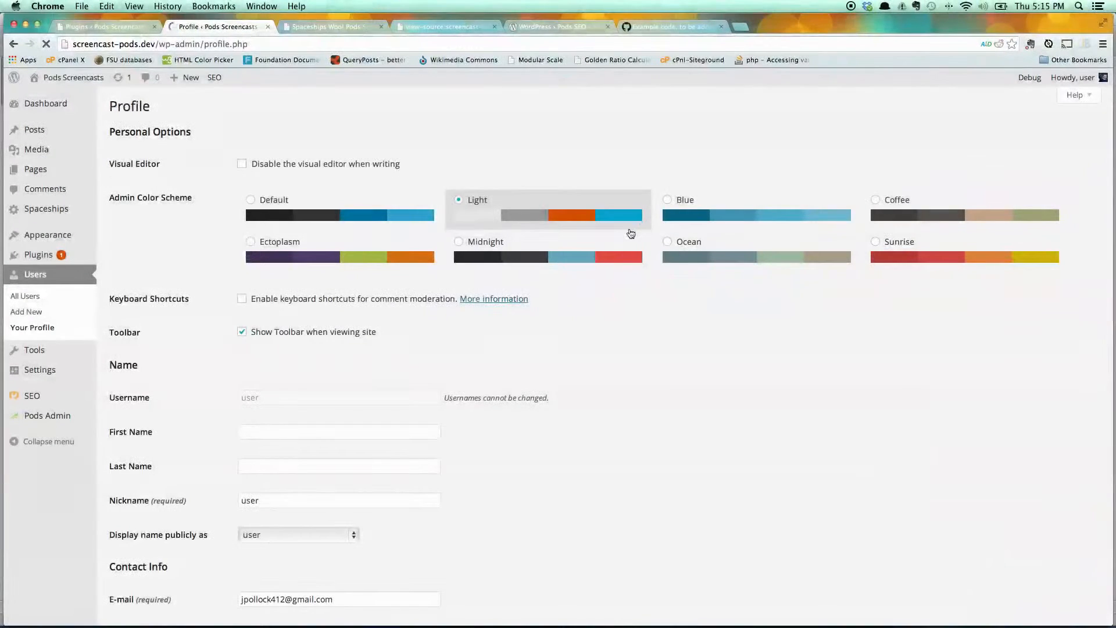
{"action": "scroll", "coordinate": [448, 285], "scroll_direction": "down", "scroll_amount": 7}
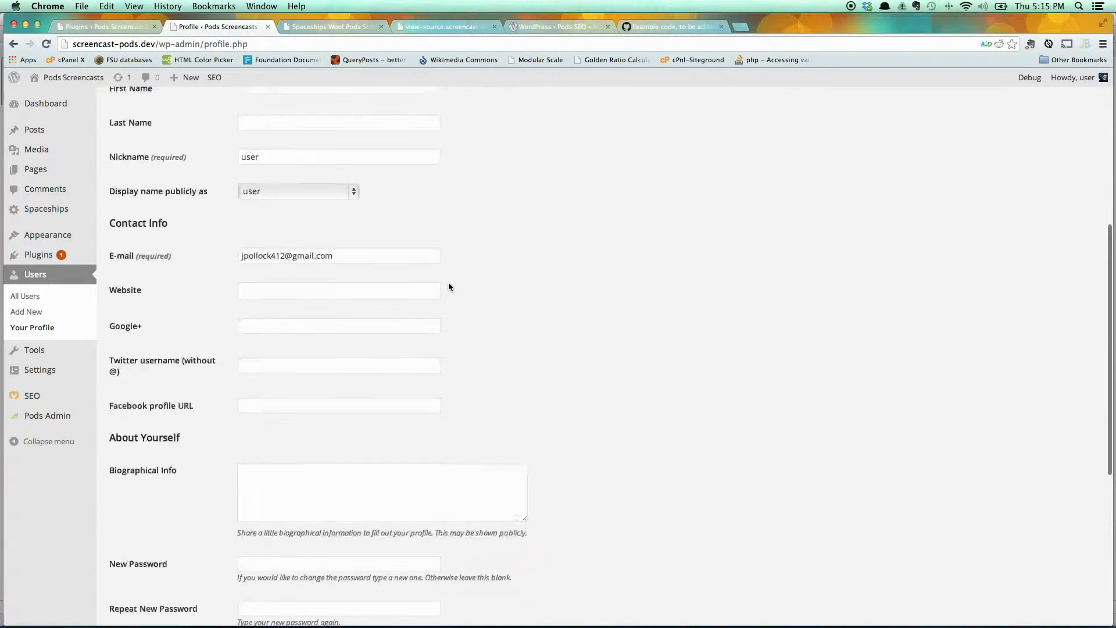
{"action": "scroll", "coordinate": [448, 286], "scroll_direction": "down", "scroll_amount": 5}
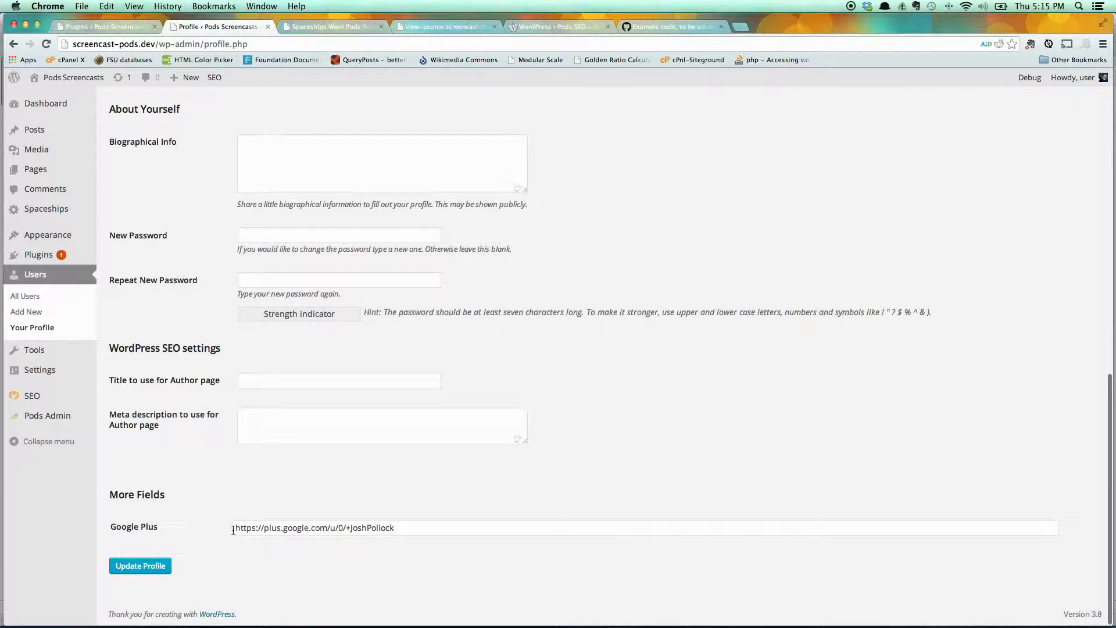
{"action": "left_click_drag", "start_coordinate": [233, 530], "coordinate": [415, 530]}
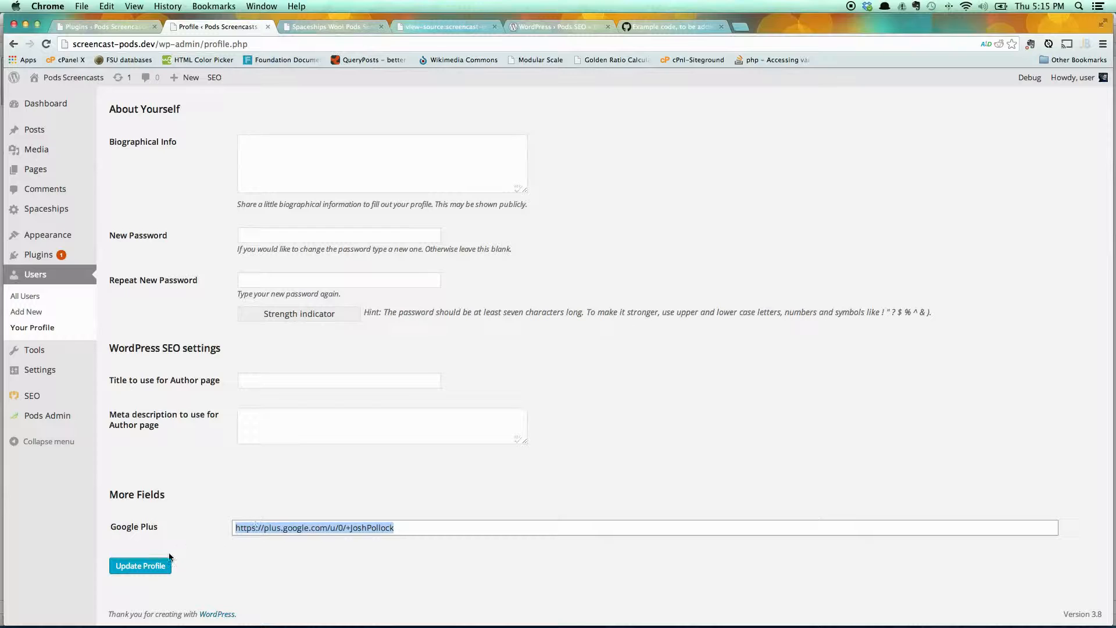
{"action": "left_click", "coordinate": [170, 503]}
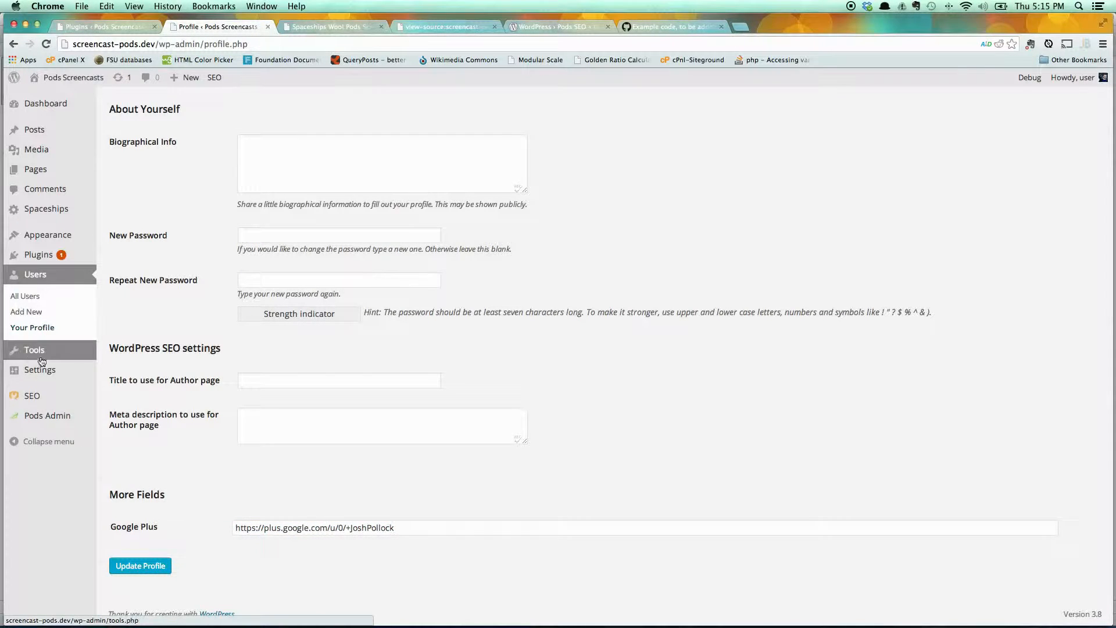
Open the spaceship/* Pod Page for editing
{"action": "mouse_move", "coordinate": [59, 423]}
{"action": "left_click", "coordinate": [111, 418]}
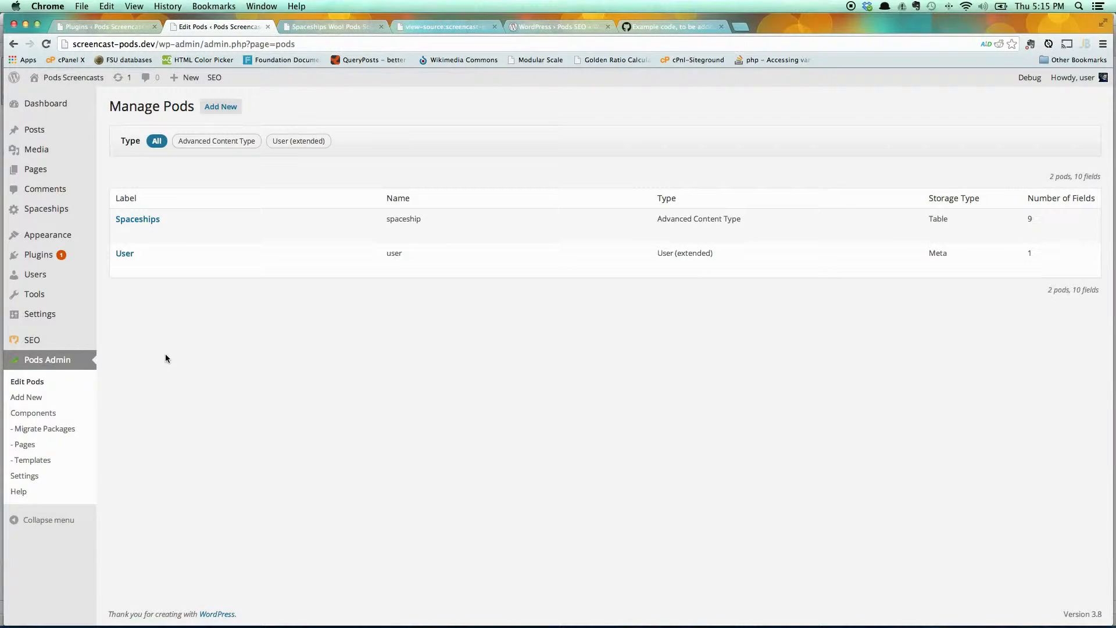
{"action": "mouse_move", "coordinate": [73, 241]}
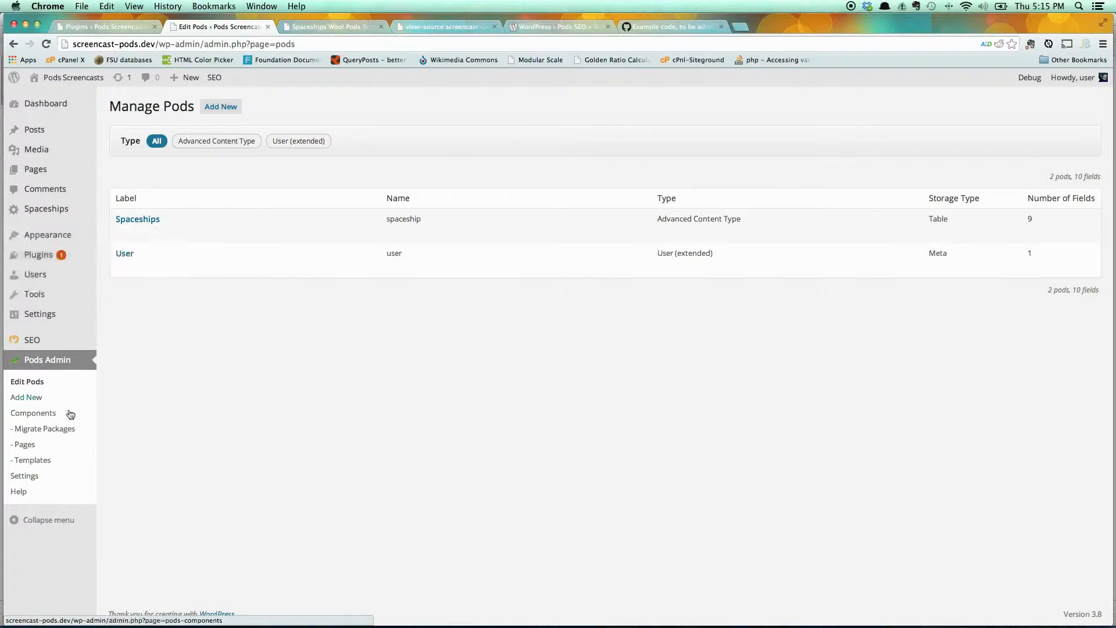
{"action": "left_click", "coordinate": [56, 445]}
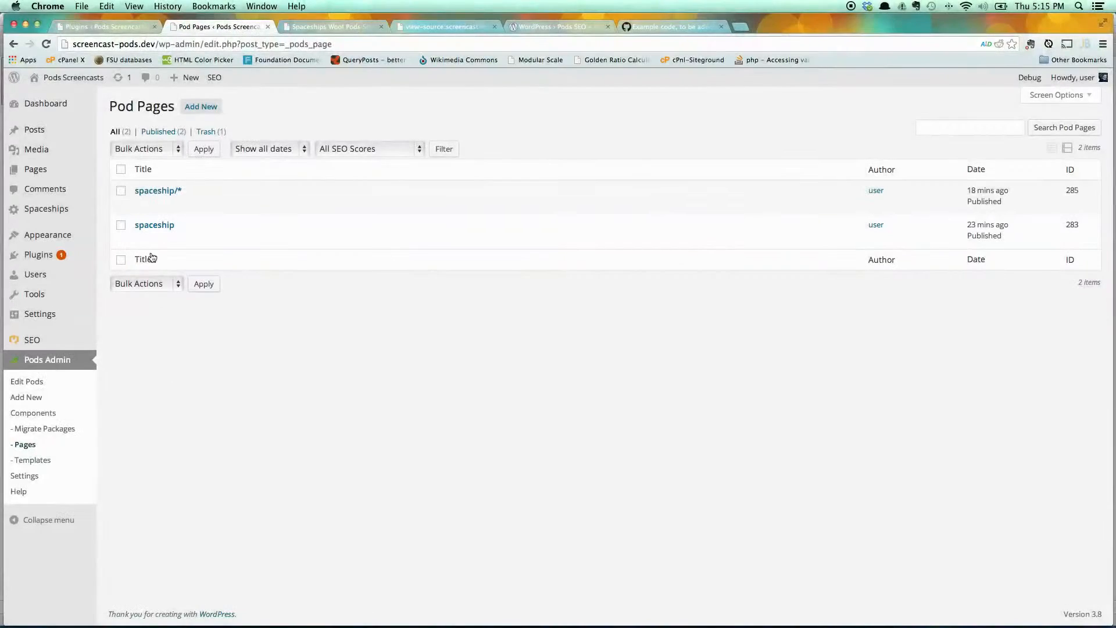
{"action": "left_click", "coordinate": [142, 205]}
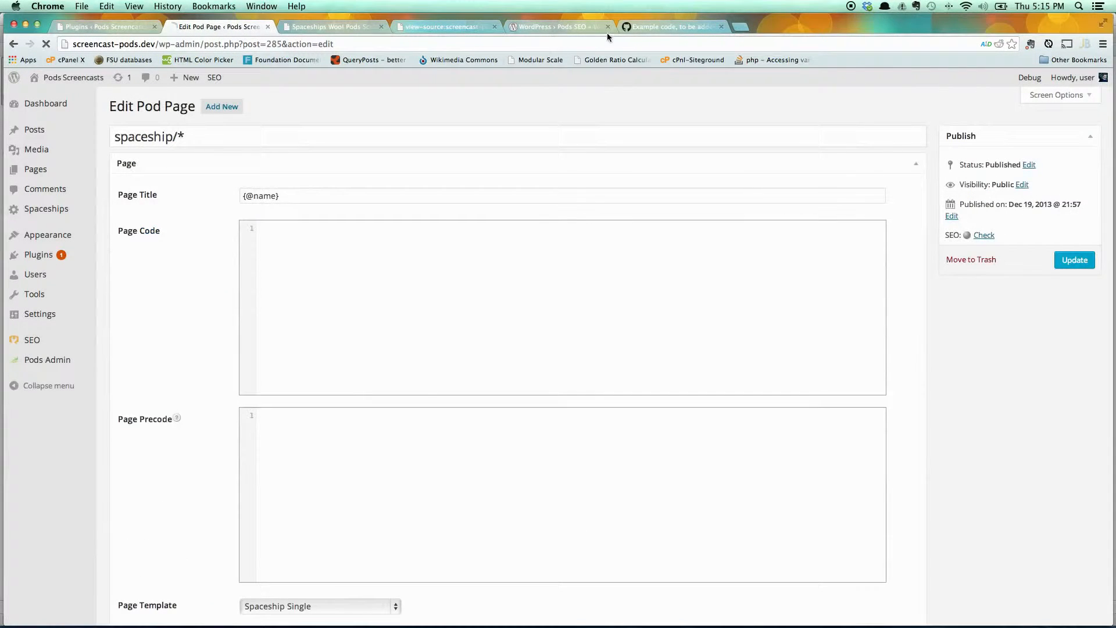
Copy the complete pods-act-seo-dynamic.php code from the gist into the Page Precode of the spaceship/* Pod Page
{"action": "left_click", "coordinate": [637, 27]}
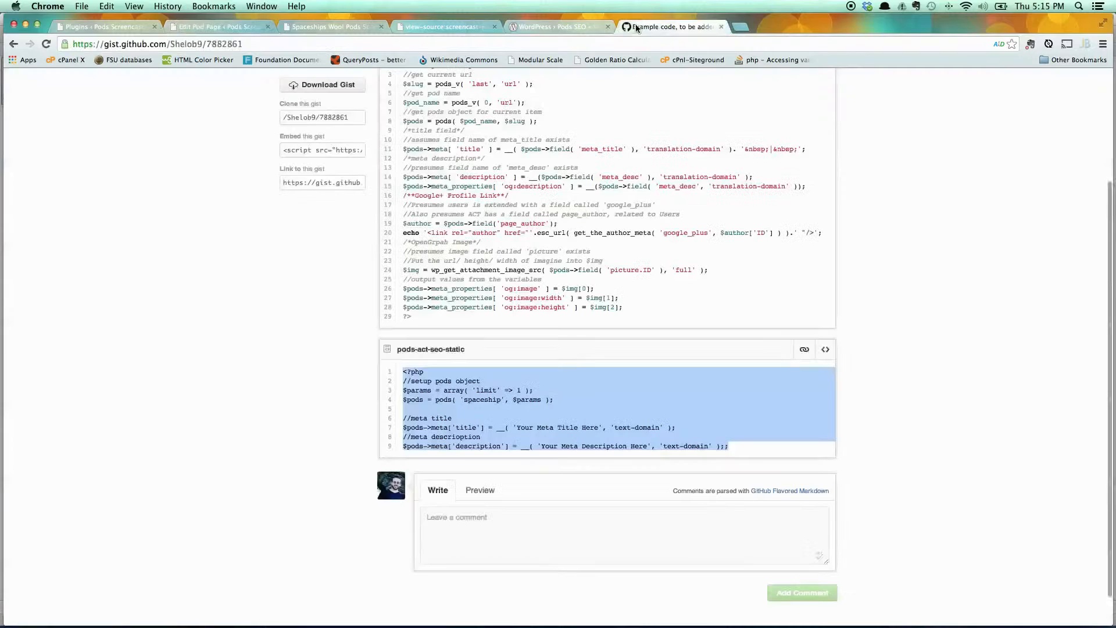
{"action": "scroll", "coordinate": [438, 332], "scroll_direction": "up", "scroll_amount": 1}
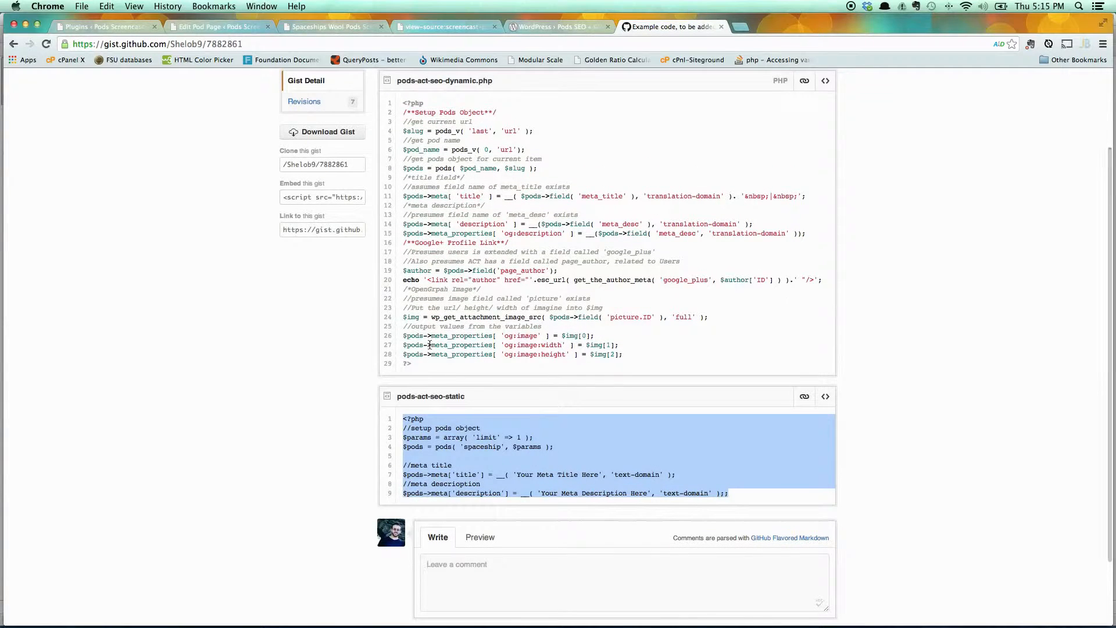
{"action": "scroll", "coordinate": [428, 345], "scroll_direction": "up", "scroll_amount": 1}
{"action": "left_click_drag", "start_coordinate": [425, 379], "coordinate": [403, 119]}
{"action": "key", "text": "super+c"}
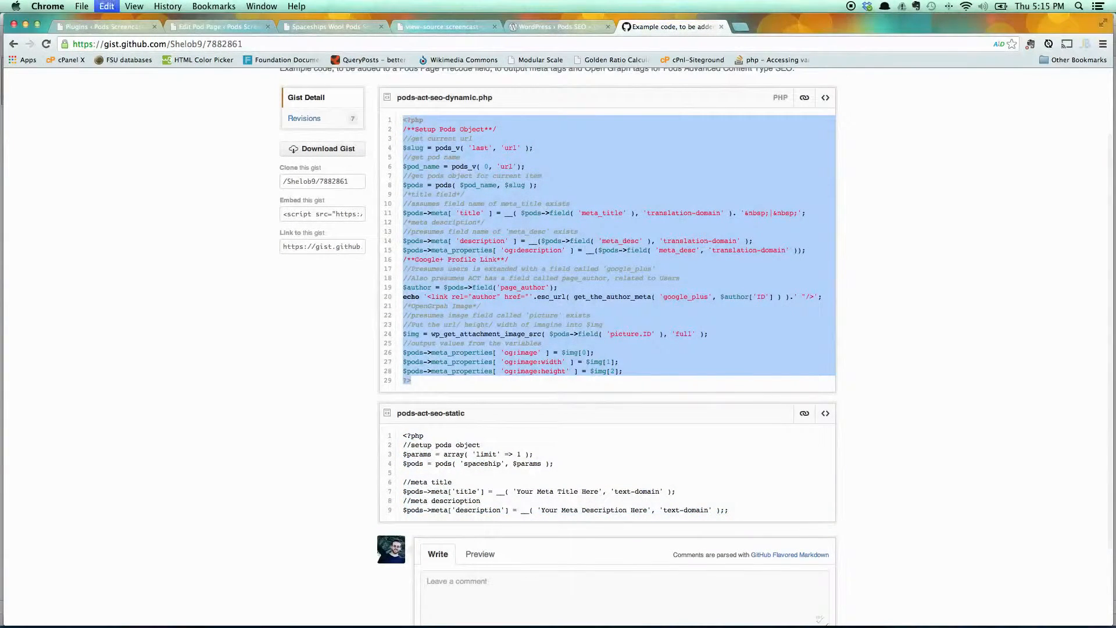
{"action": "left_click", "coordinate": [231, 24]}
{"action": "left_click", "coordinate": [291, 430]}
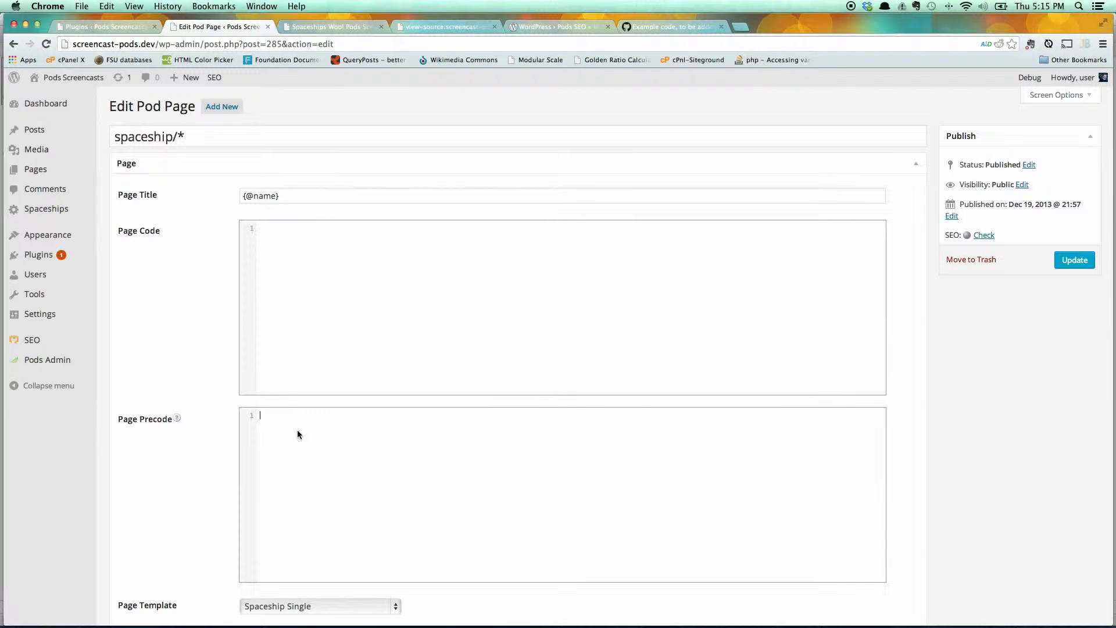
{"action": "key", "text": "super+v"}
Highlight the Setup Pods Object section at the start of the Page Precode and switch to PhpStorm
{"action": "scroll", "coordinate": [365, 470], "scroll_direction": "up", "scroll_amount": 3}
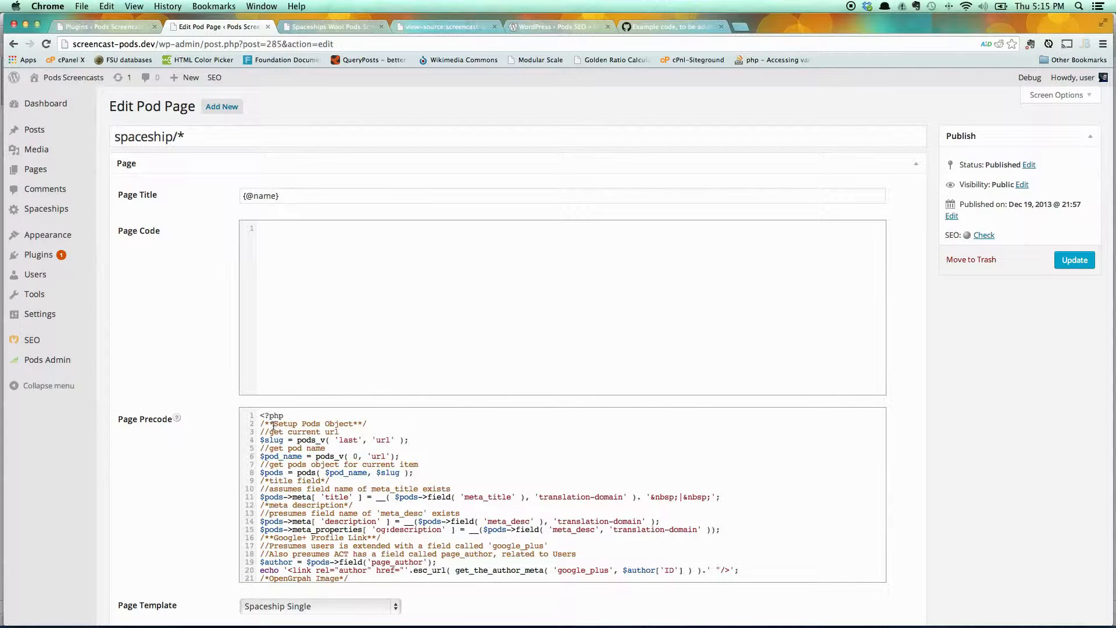
{"action": "left_click_drag", "start_coordinate": [261, 424], "coordinate": [406, 456]}
{"action": "key", "text": "super+Tab"}
{"action": "key", "text": "super+Tab"}
{"action": "key", "text": "super+Tab"}
{"action": "key", "text": "super+Tab"}
{"action": "key", "text": "super+Tab"}
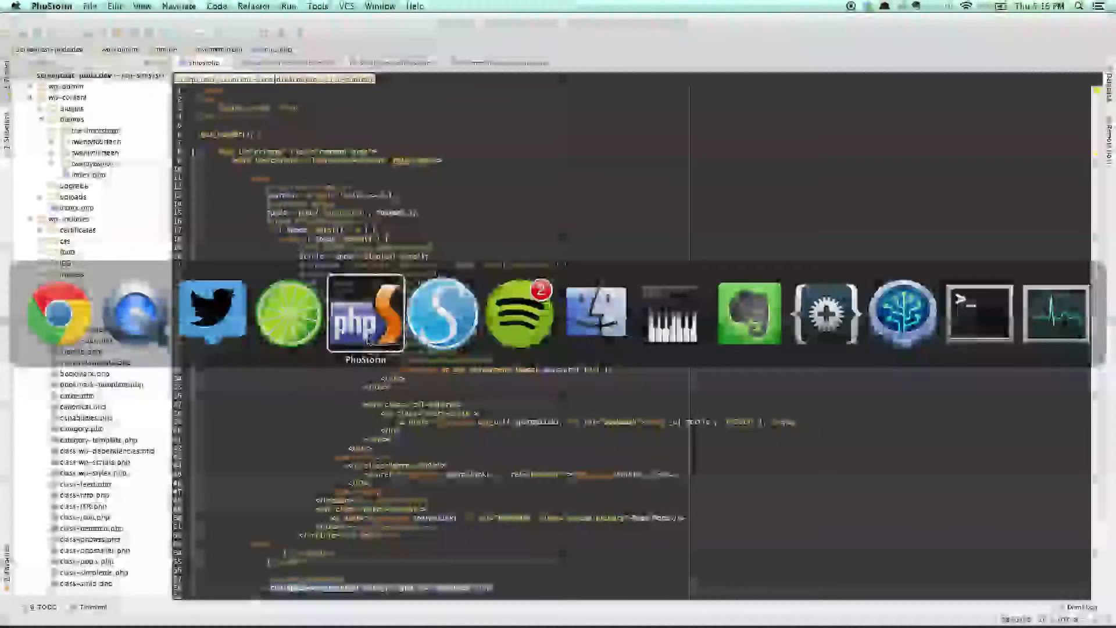
Highlight the Pods object setup lines in single-spaceships.php, then switch back to the spaceship/* Pod Page in Chrome
{"action": "left_click", "coordinate": [383, 63]}
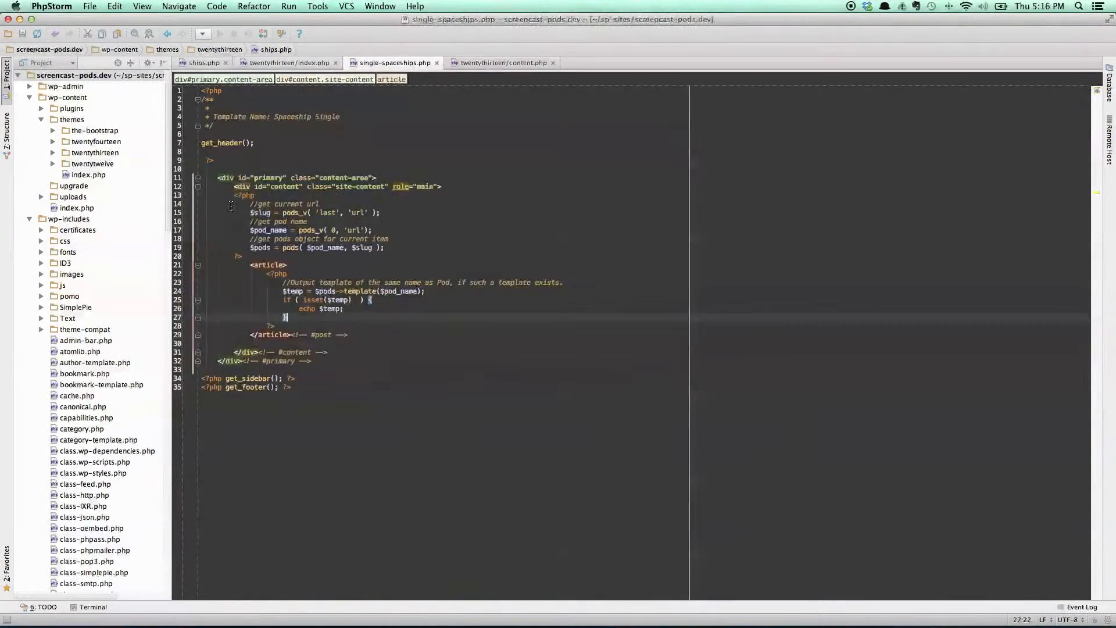
{"action": "left_click_drag", "start_coordinate": [236, 202], "coordinate": [397, 247]}
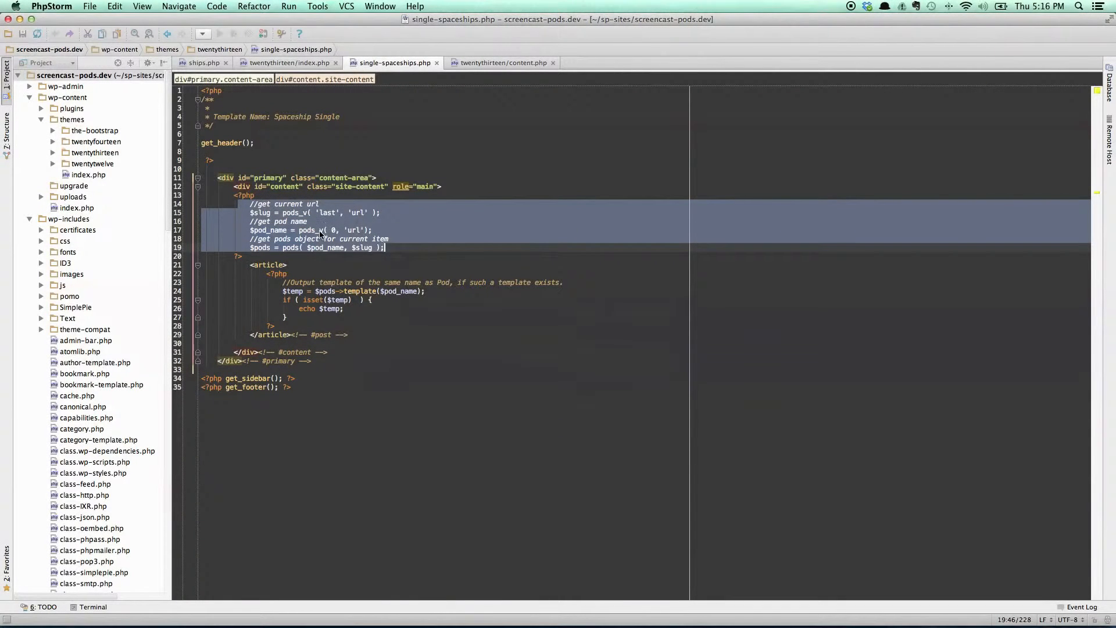
{"action": "key", "text": "super+Tab"}
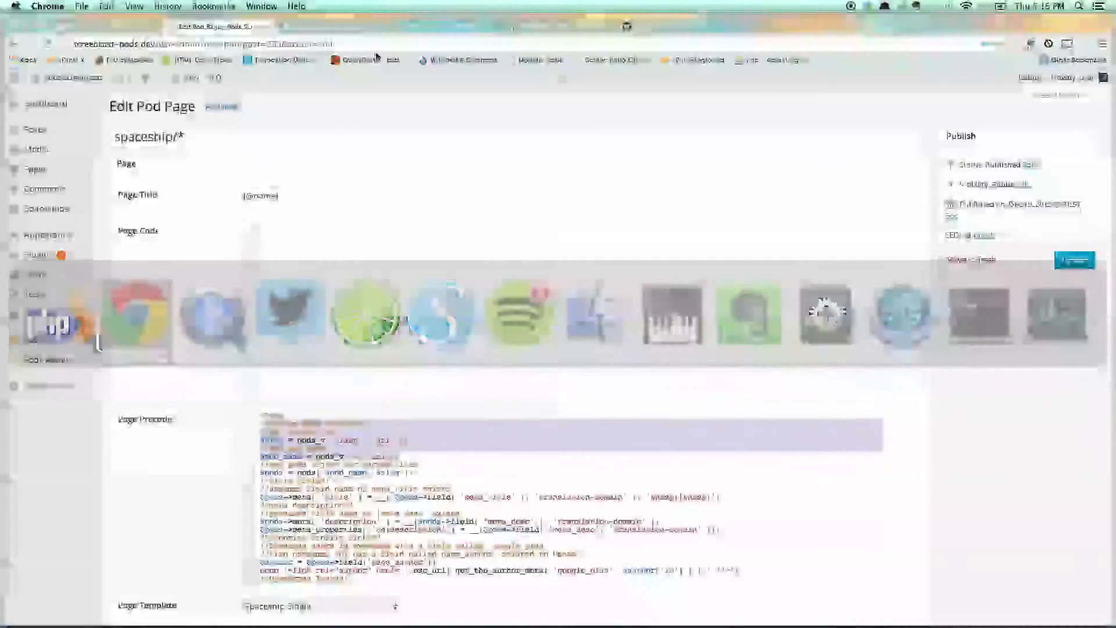
{"action": "left_click", "coordinate": [365, 443]}
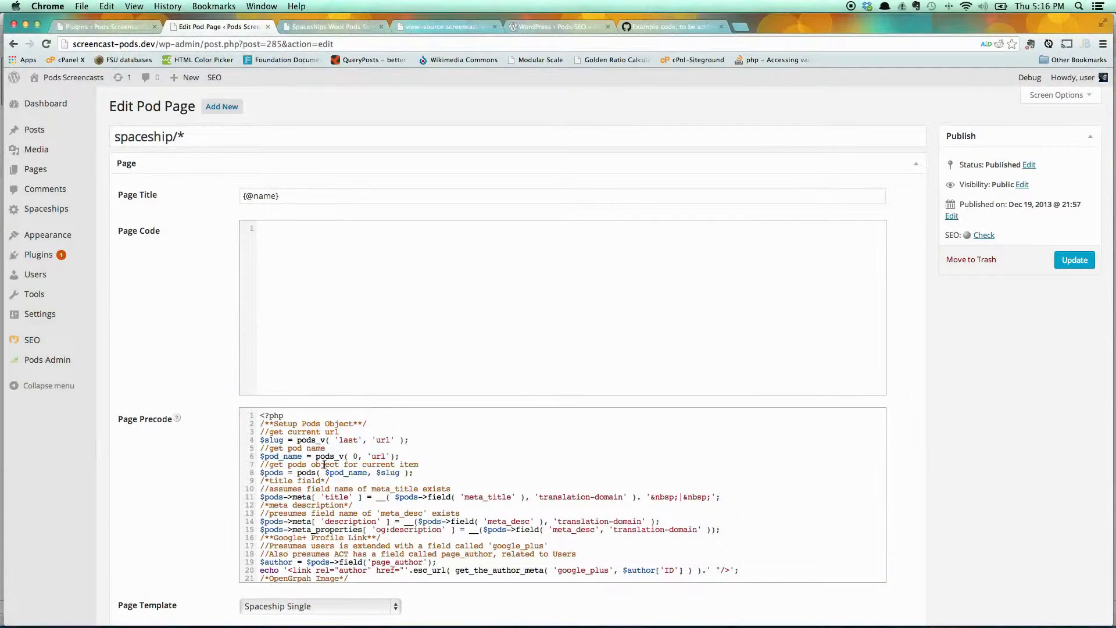
Examine the title and meta description lines of the Page Precode, highlighting the meta_title and meta_desc fields and the og:description property
{"action": "scroll", "coordinate": [326, 497], "scroll_direction": "down", "scroll_amount": 3}
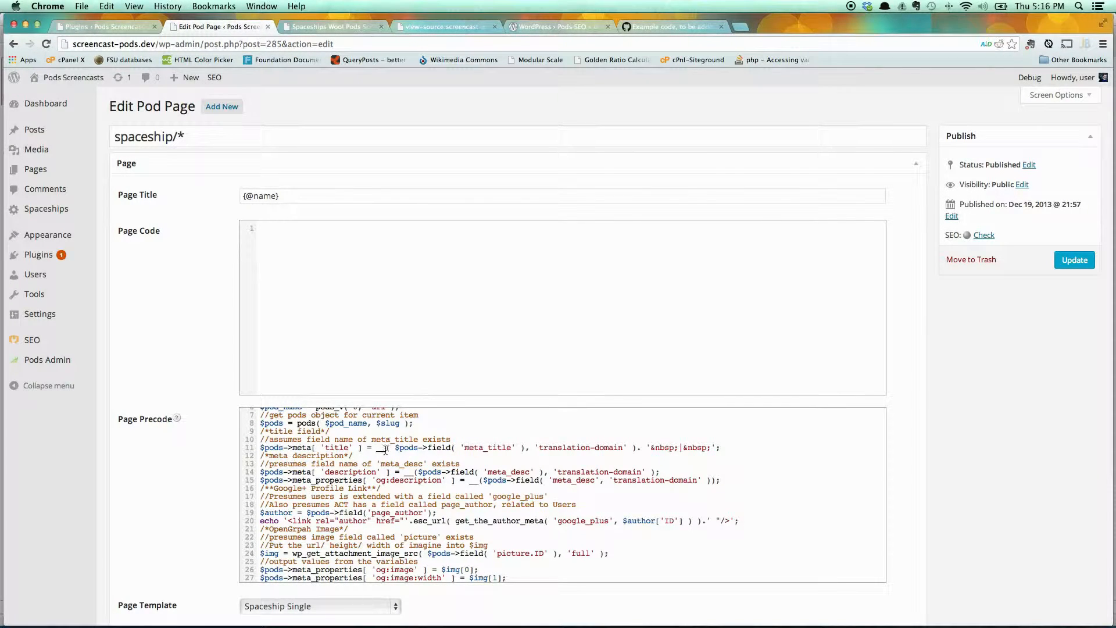
{"action": "left_click_drag", "start_coordinate": [395, 448], "coordinate": [517, 448]}
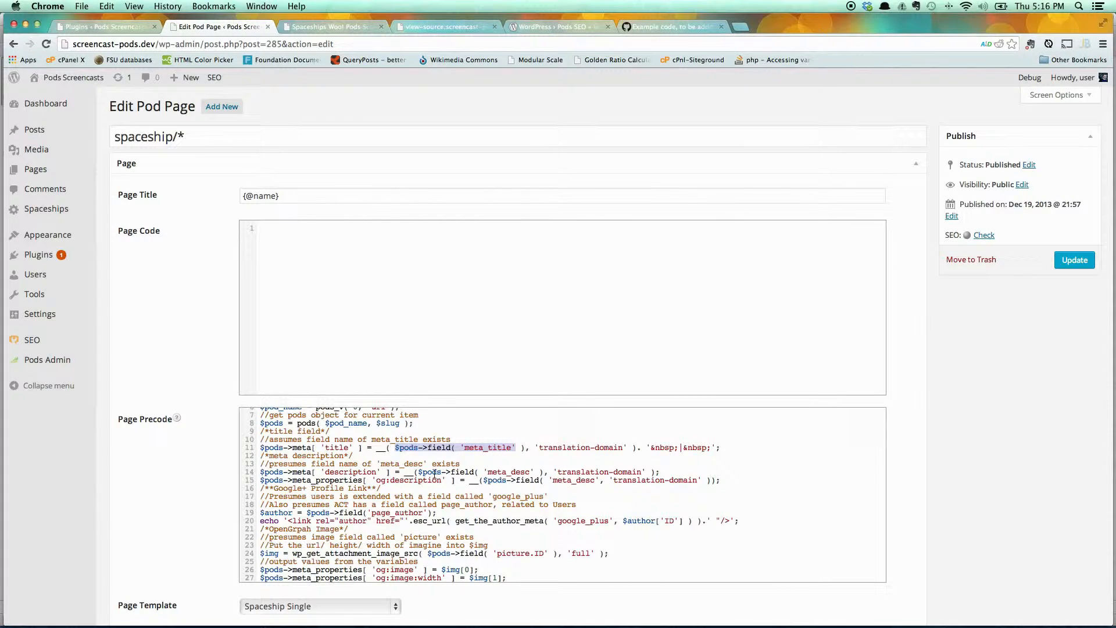
{"action": "left_click_drag", "start_coordinate": [419, 472], "coordinate": [533, 472]}
{"action": "scroll", "coordinate": [503, 475], "scroll_direction": "down", "scroll_amount": 3}
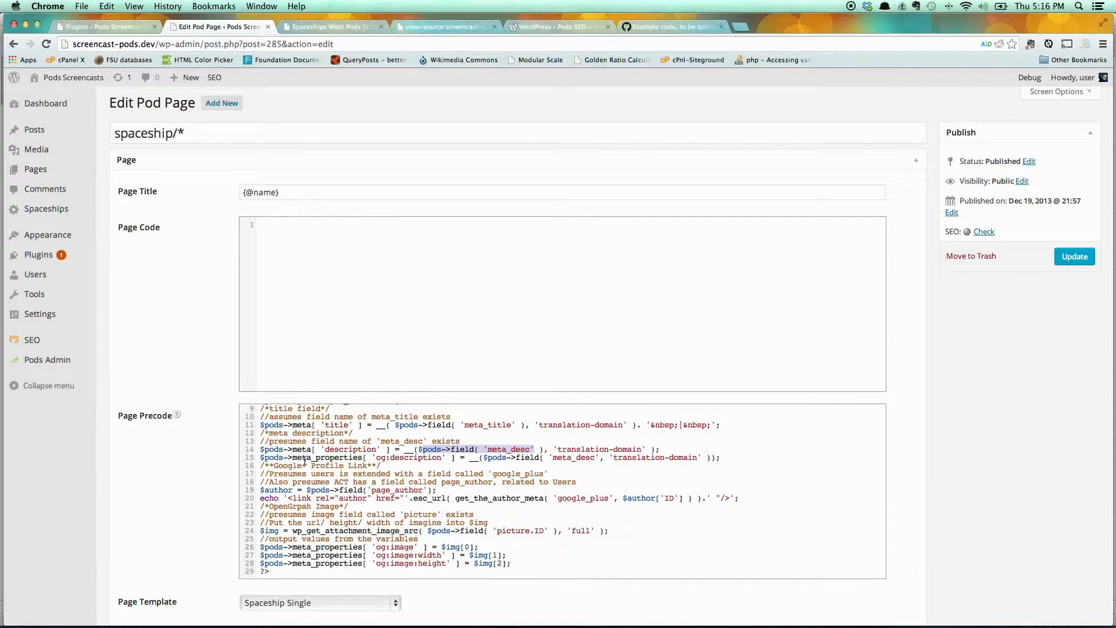
{"action": "left_click_drag", "start_coordinate": [293, 458], "coordinate": [362, 457]}
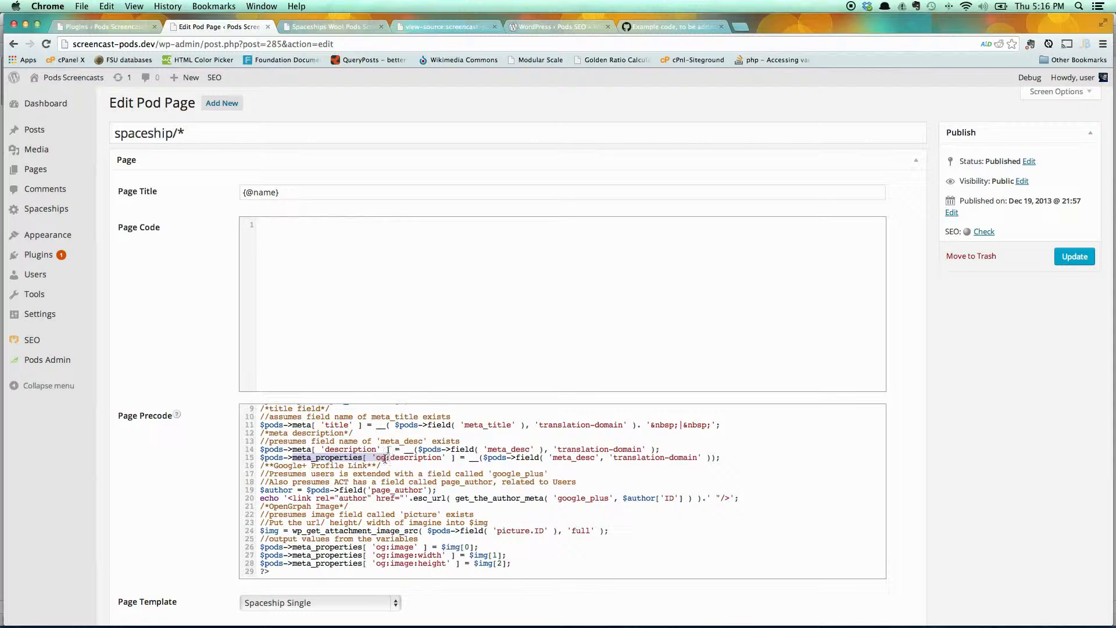
{"action": "left_click", "coordinate": [382, 458]}
{"action": "left_click_drag", "start_coordinate": [376, 459], "coordinate": [442, 459]}
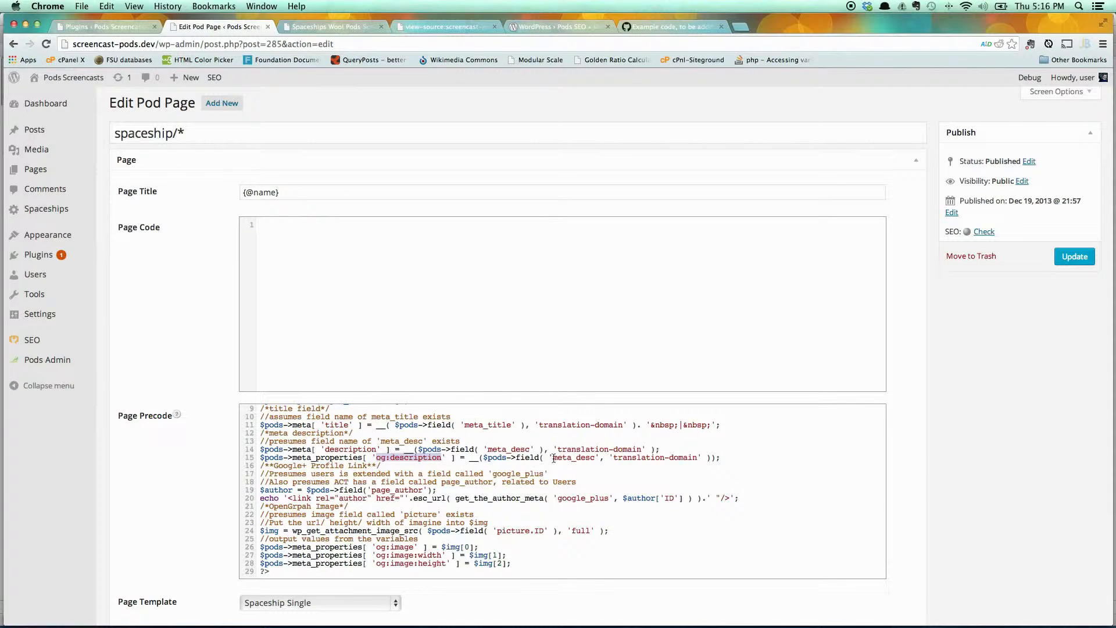
{"action": "left_click_drag", "start_coordinate": [545, 459], "coordinate": [601, 460]}
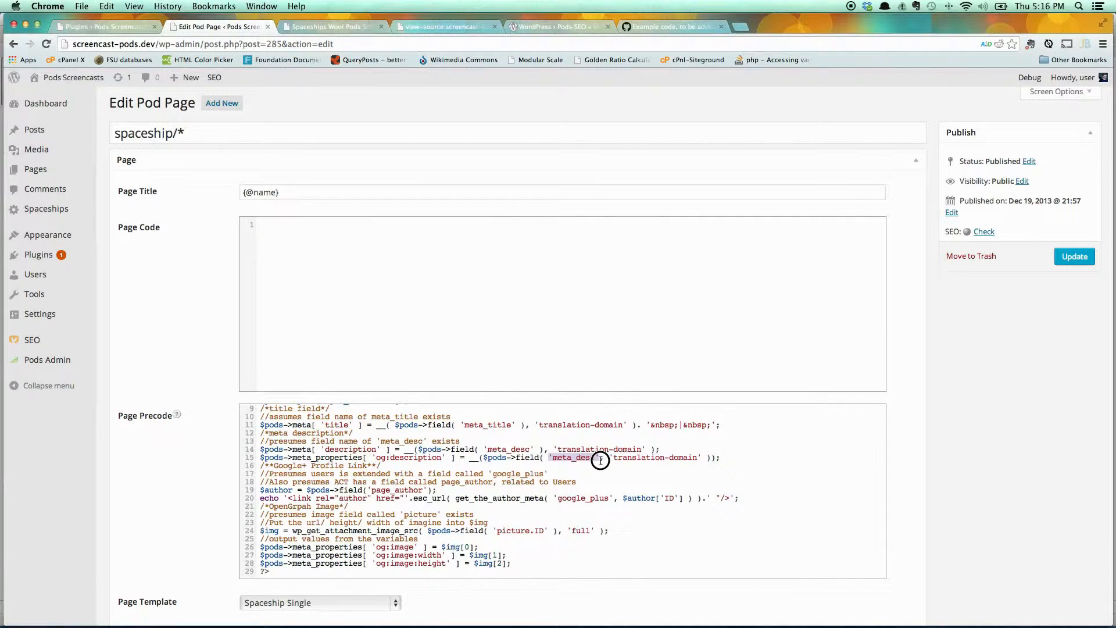
Examine the Google+ Profile Link section of the Page Precode, highlighting the page_author line and the author link output
{"action": "left_click", "coordinate": [332, 482]}
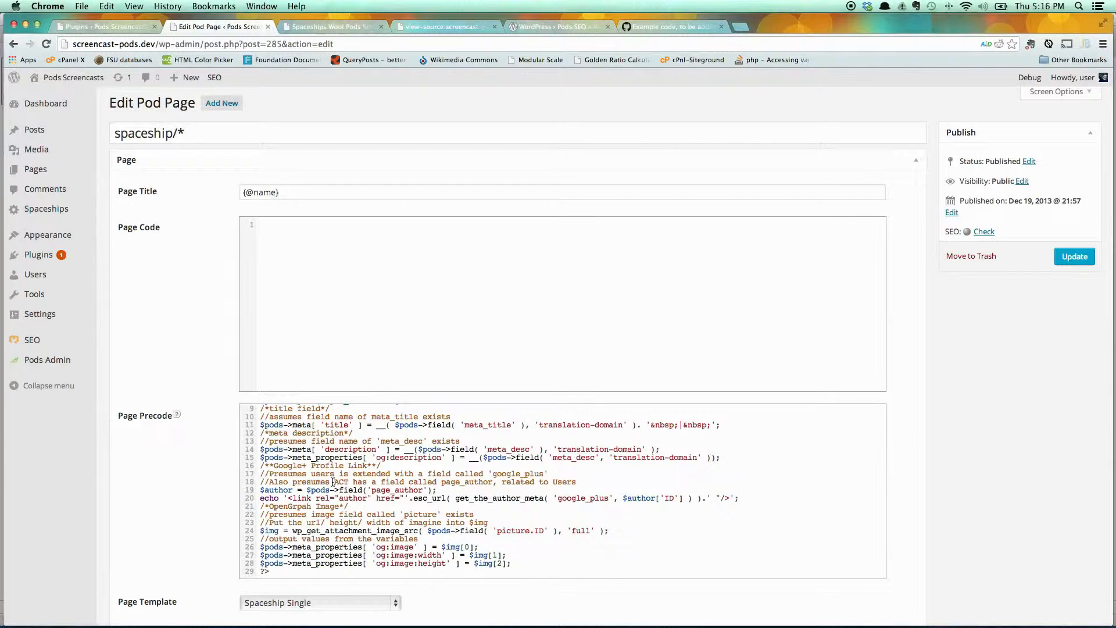
{"action": "left_click", "coordinate": [258, 491]}
{"action": "left_click_drag", "start_coordinate": [259, 491], "coordinate": [442, 488]}
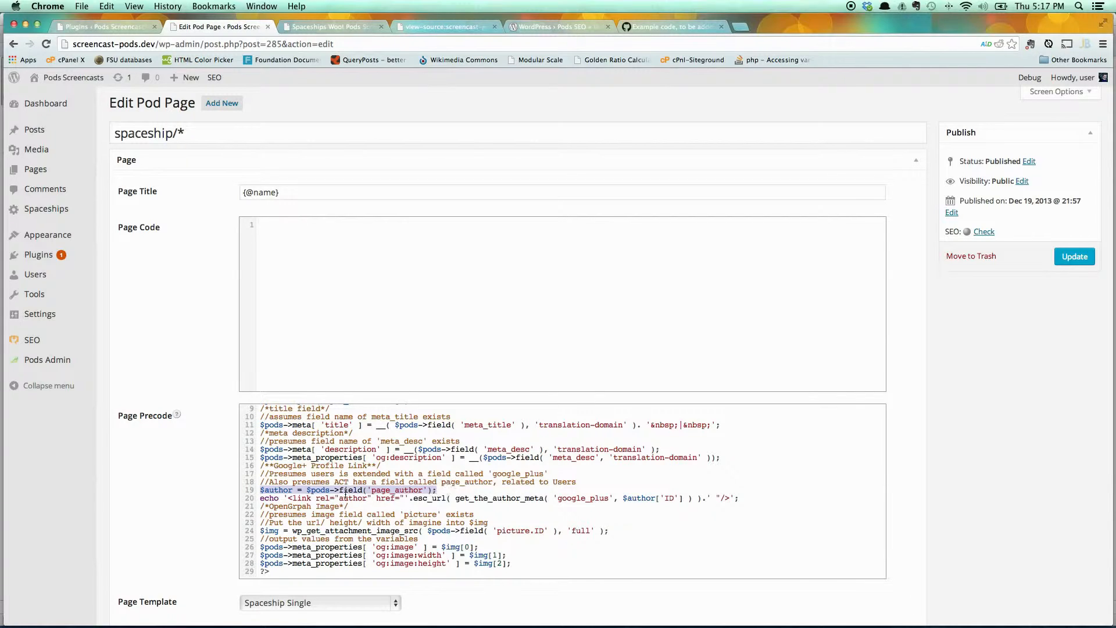
{"action": "left_click_drag", "start_coordinate": [289, 498], "coordinate": [588, 500]}
{"action": "left_click", "coordinate": [574, 499]}
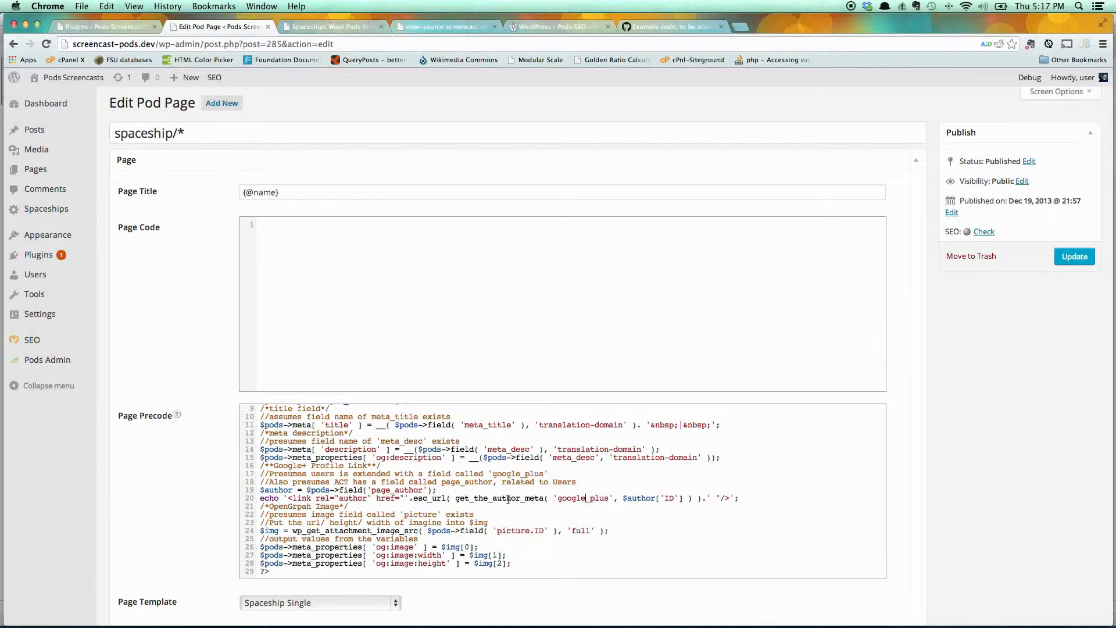
Examine the OpenGraph image section of the Page Precode, highlighting the wp_get_attachment_image_src call and the og:image assignment
{"action": "scroll", "coordinate": [511, 509], "scroll_direction": "down", "scroll_amount": 1}
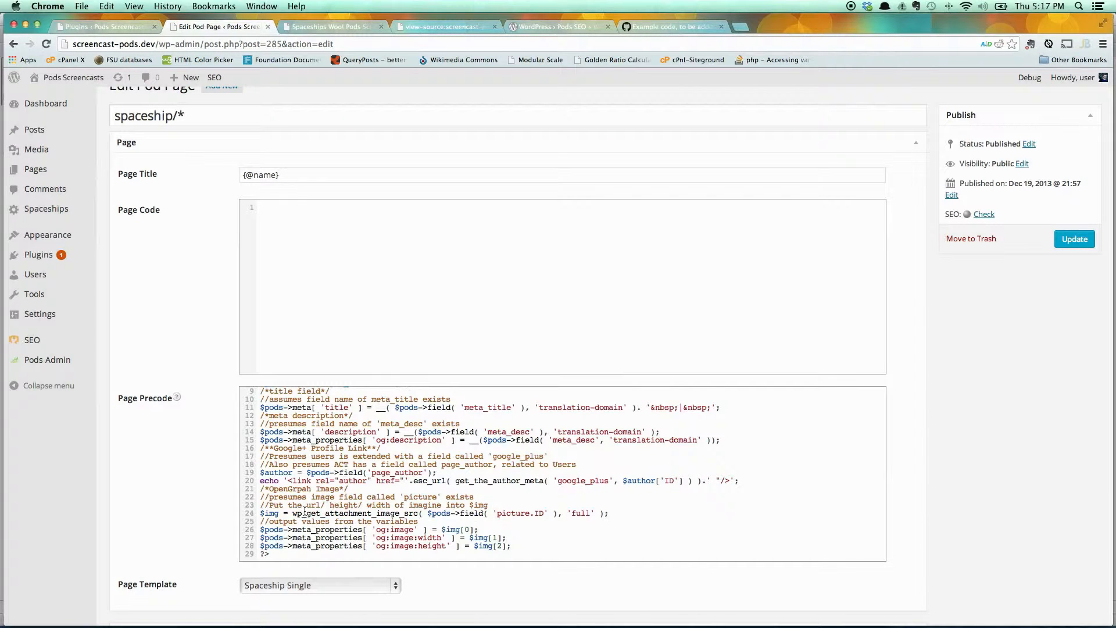
{"action": "left_click_drag", "start_coordinate": [293, 514], "coordinate": [557, 514]}
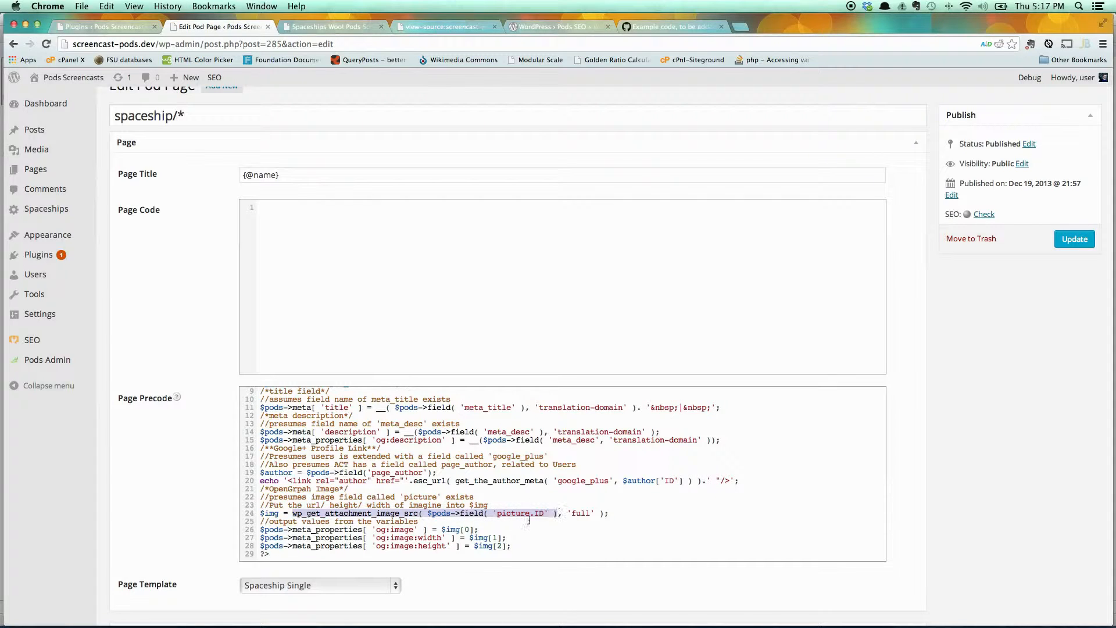
{"action": "left_click", "coordinate": [504, 528]}
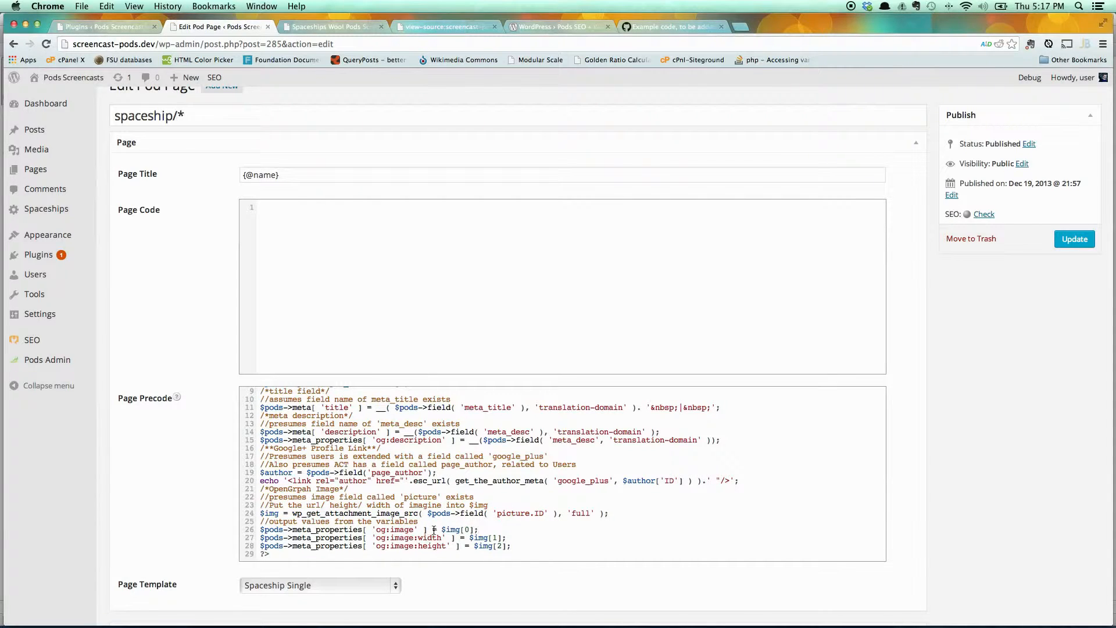
{"action": "left_click_drag", "start_coordinate": [387, 532], "coordinate": [476, 529]}
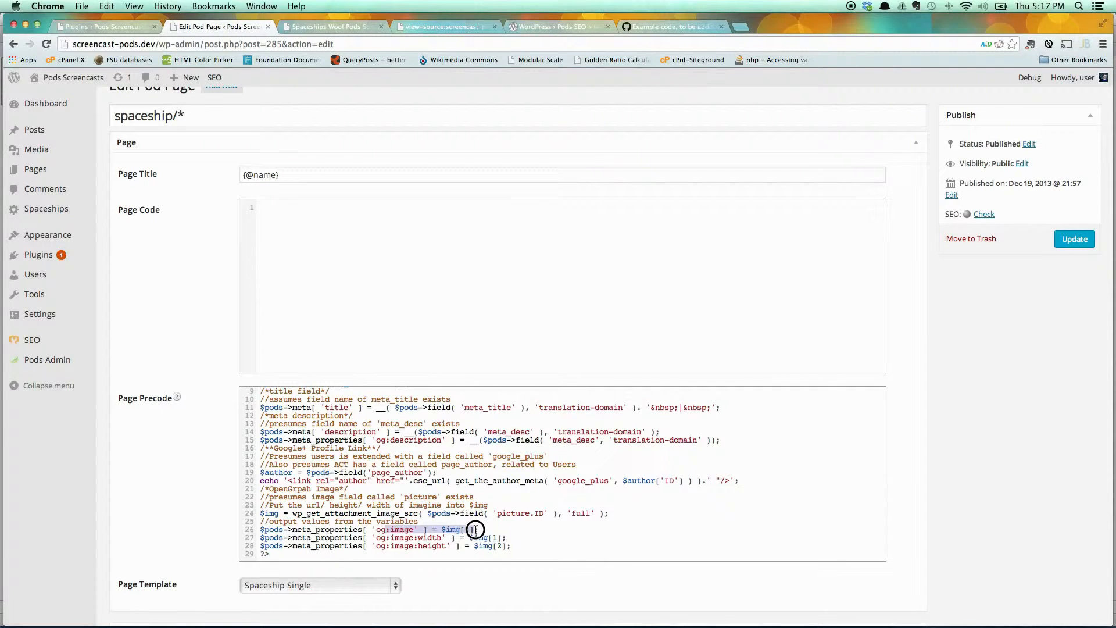
{"action": "left_click", "coordinate": [439, 537]}
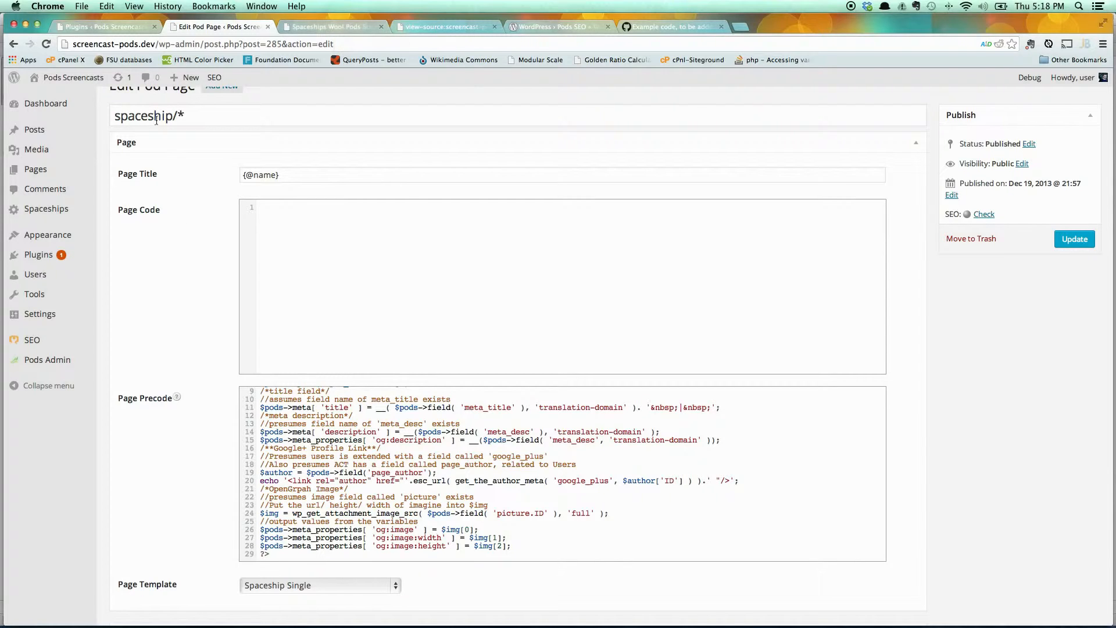
Update the spaceship/* Pod Page and open the Millenium Falcon item from the site's Spaceships listing
{"action": "left_click", "coordinate": [1073, 240]}
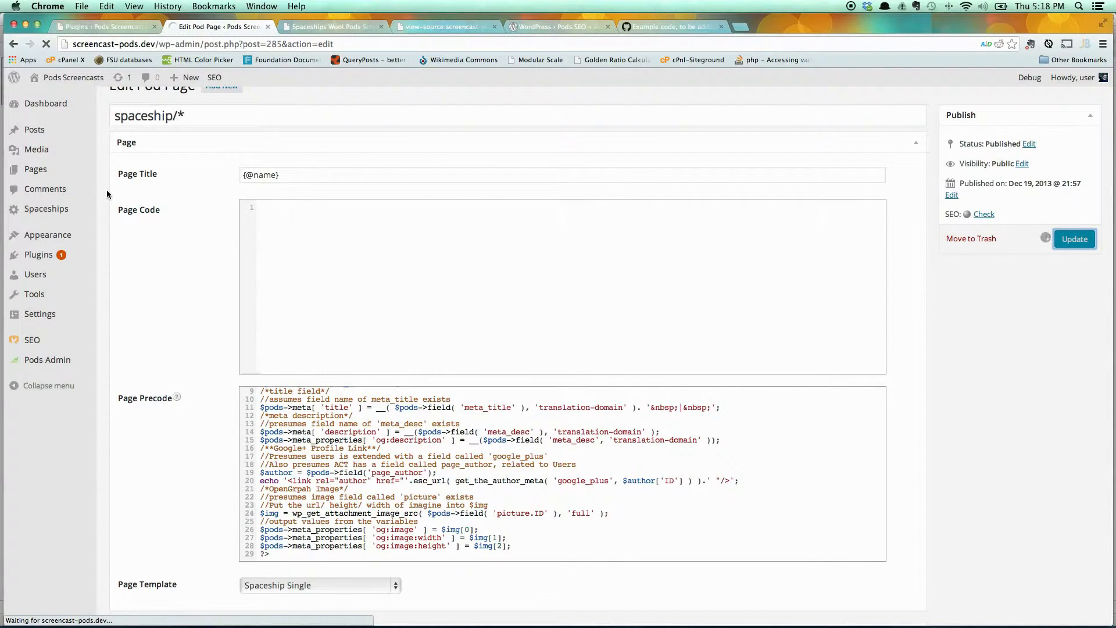
{"action": "left_click", "coordinate": [306, 25]}
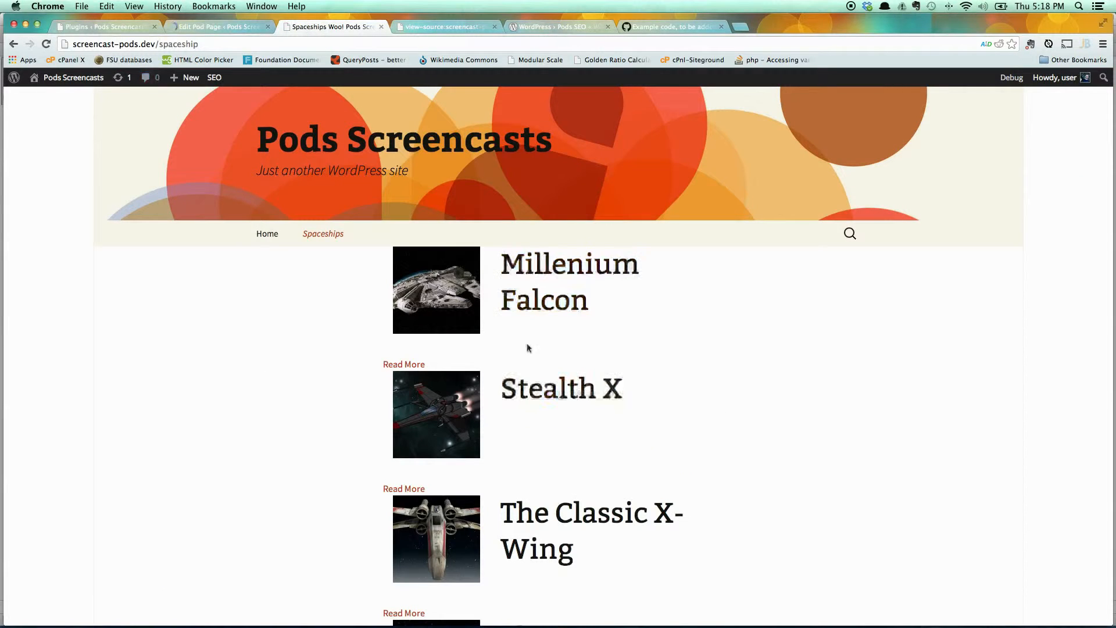
{"action": "left_click", "coordinate": [523, 304]}
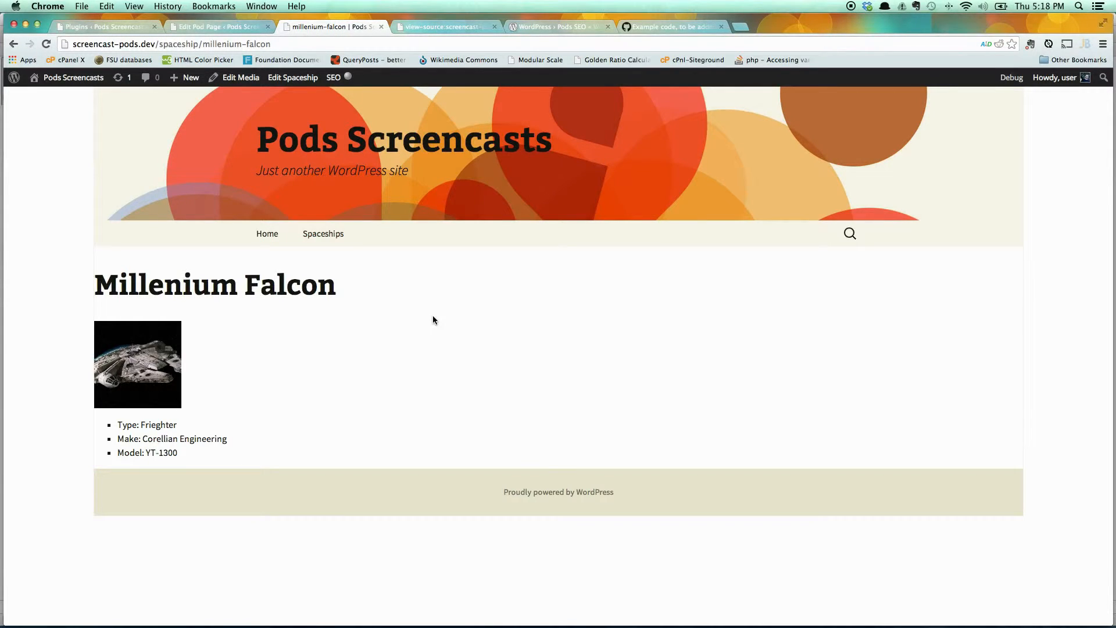
Check the Millenium Falcon page source for the meta description, OpenGraph tags and author link, and return to the page
{"action": "key", "text": "super+alt+u"}
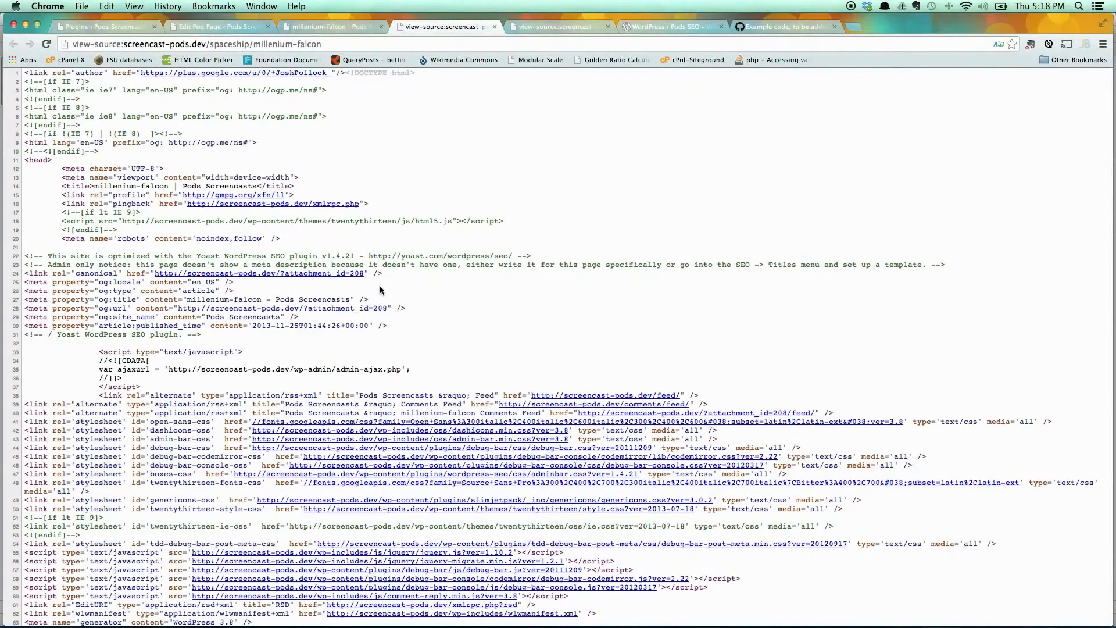
{"action": "scroll", "coordinate": [380, 289], "scroll_direction": "down", "scroll_amount": 5}
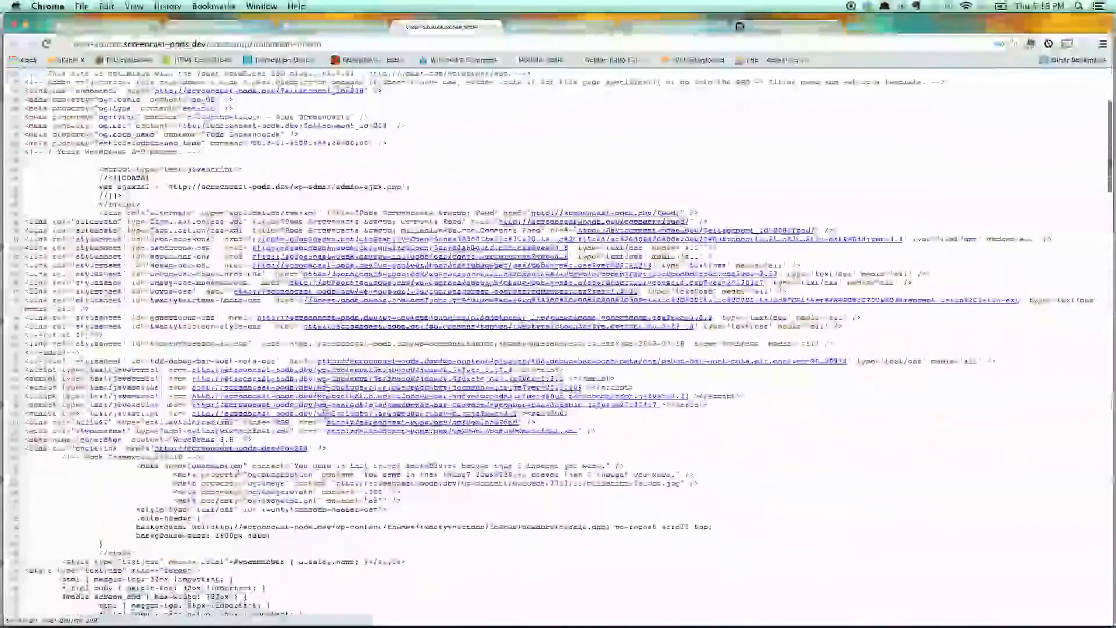
{"action": "left_click_drag", "start_coordinate": [136, 465], "coordinate": [706, 502]}
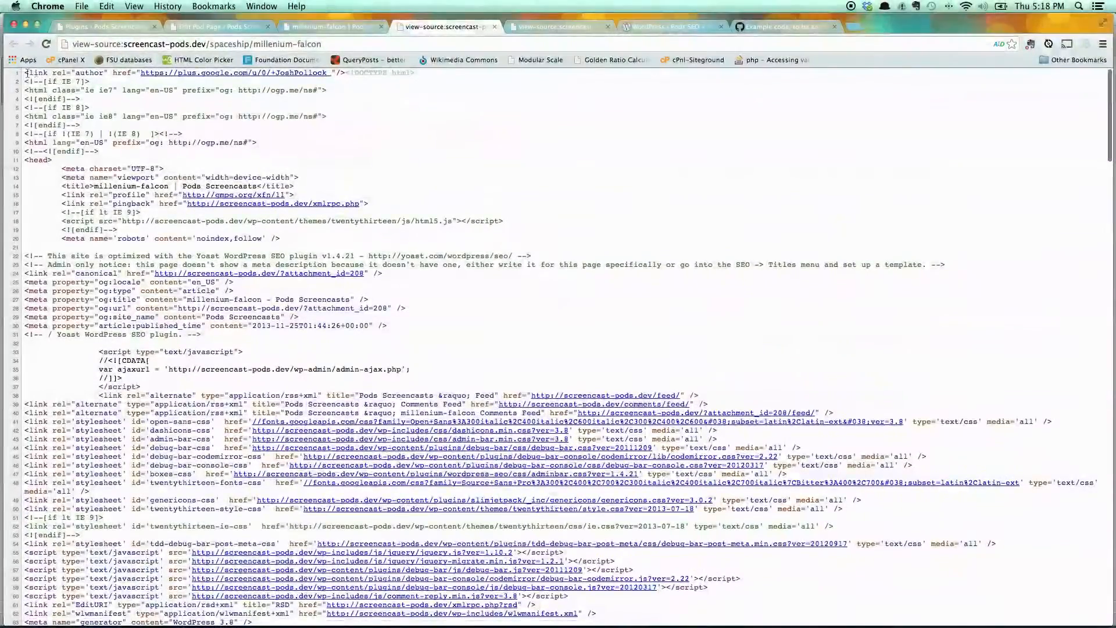
{"action": "left_click_drag", "start_coordinate": [25, 73], "coordinate": [183, 73]}
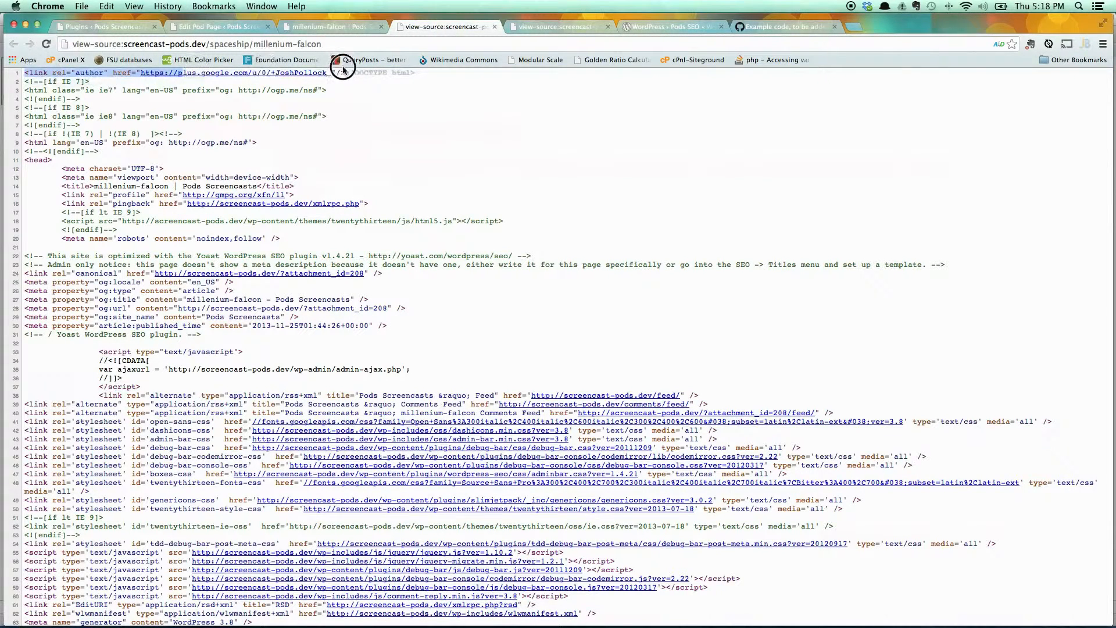
{"action": "left_click", "coordinate": [379, 113]}
{"action": "left_click", "coordinate": [332, 27]}
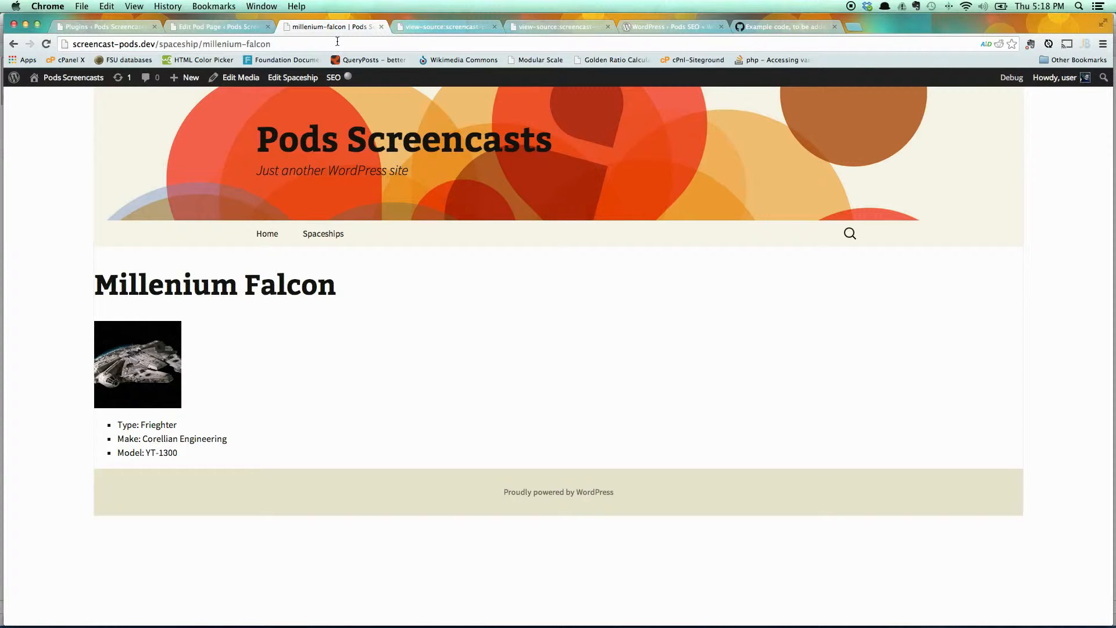
Return to the gist and highlight the comment about the meta_desc field in pods-act-seo-dynamic.php
{"action": "left_click", "coordinate": [778, 28]}
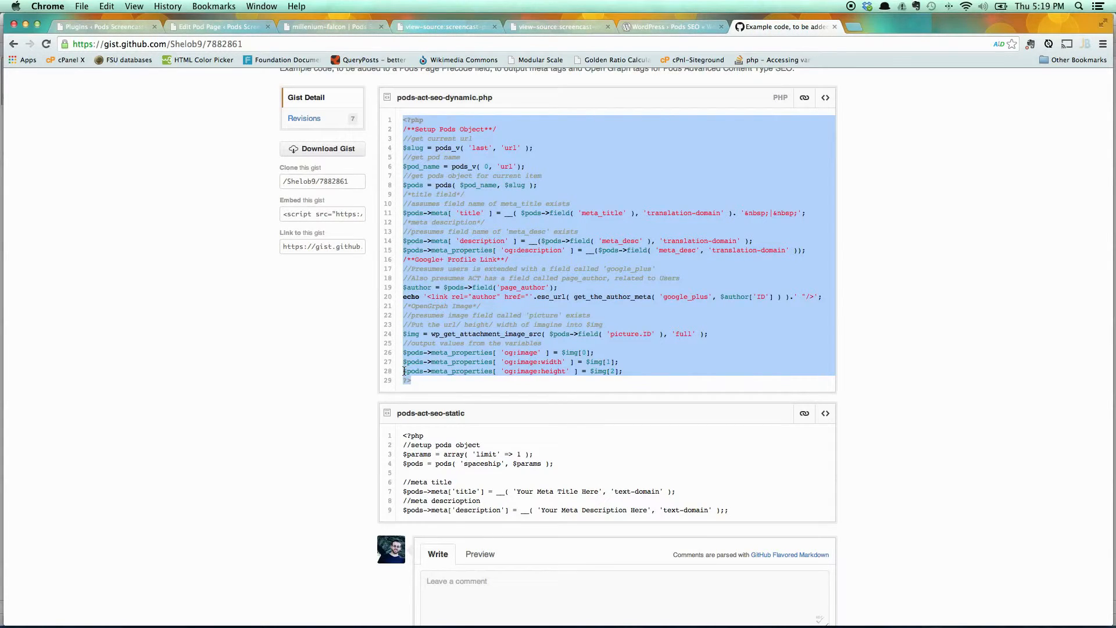
{"action": "left_click", "coordinate": [462, 253]}
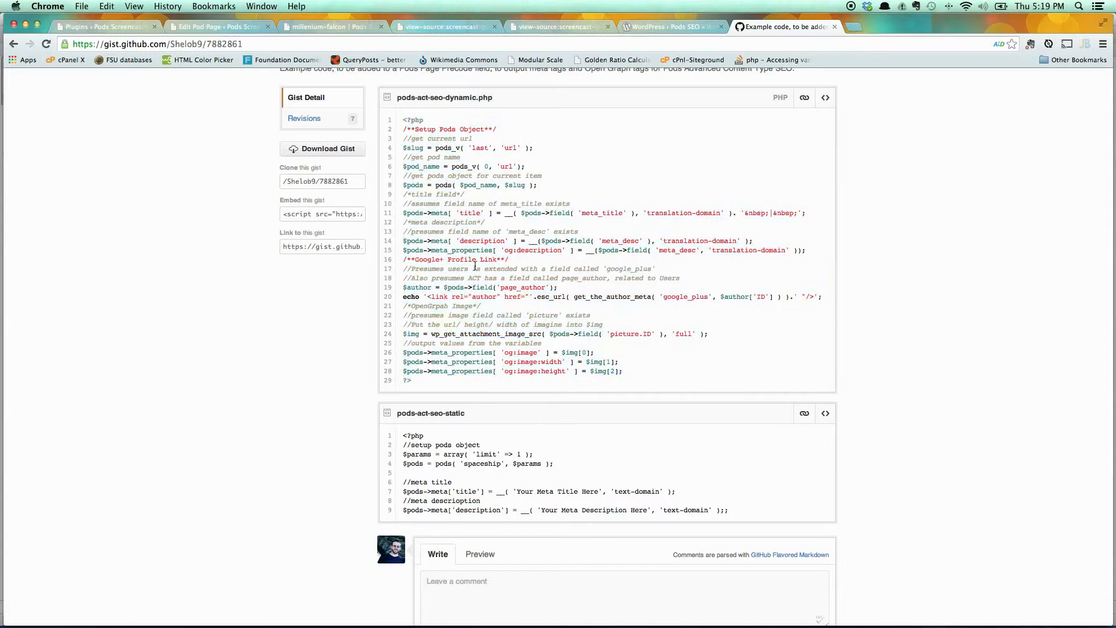
{"action": "left_click_drag", "start_coordinate": [412, 231], "coordinate": [593, 230]}
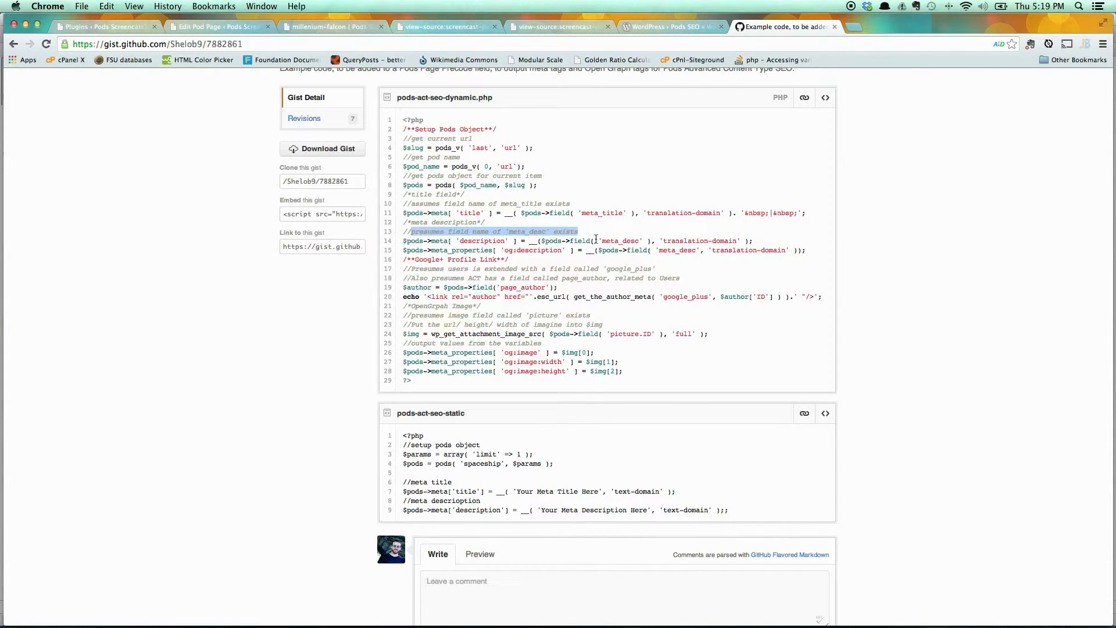